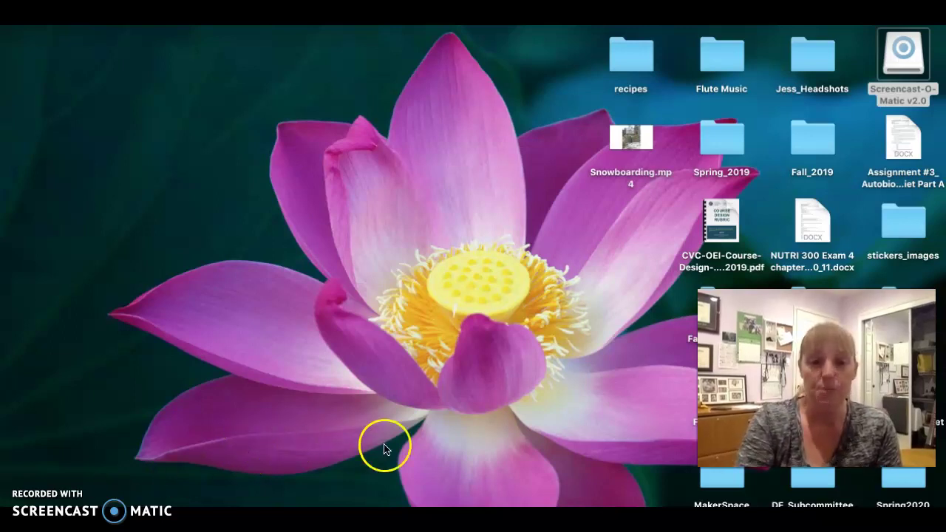
Switch to the browser and open Canvas from the Sacramento City College website.
key(super+Tab)
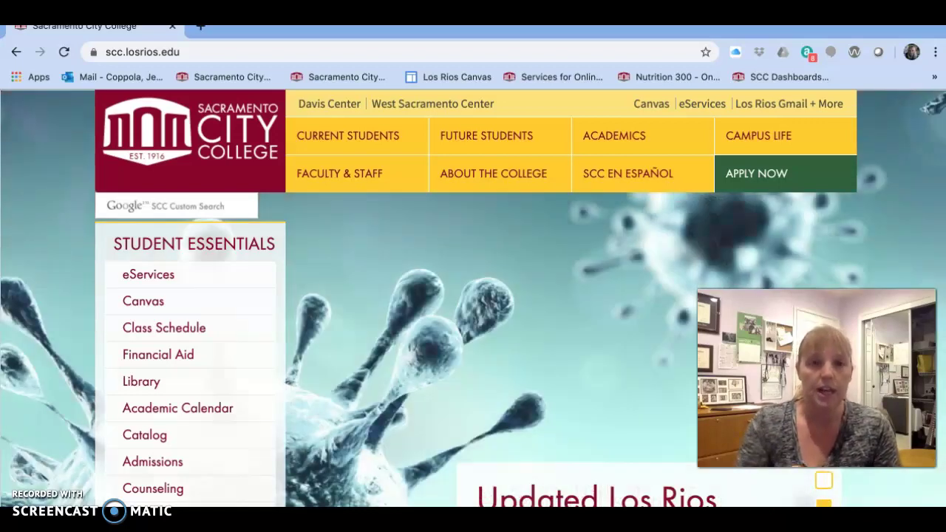
click(162, 303)
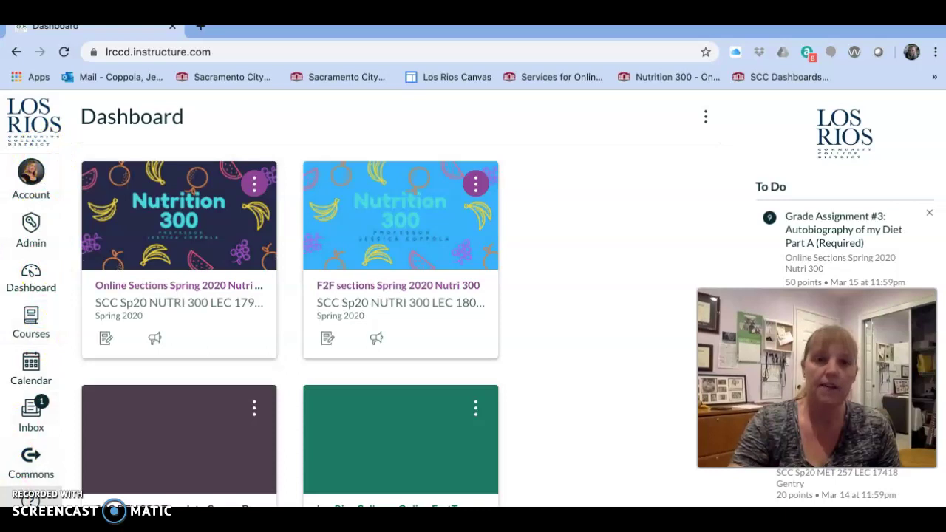
click(26, 175)
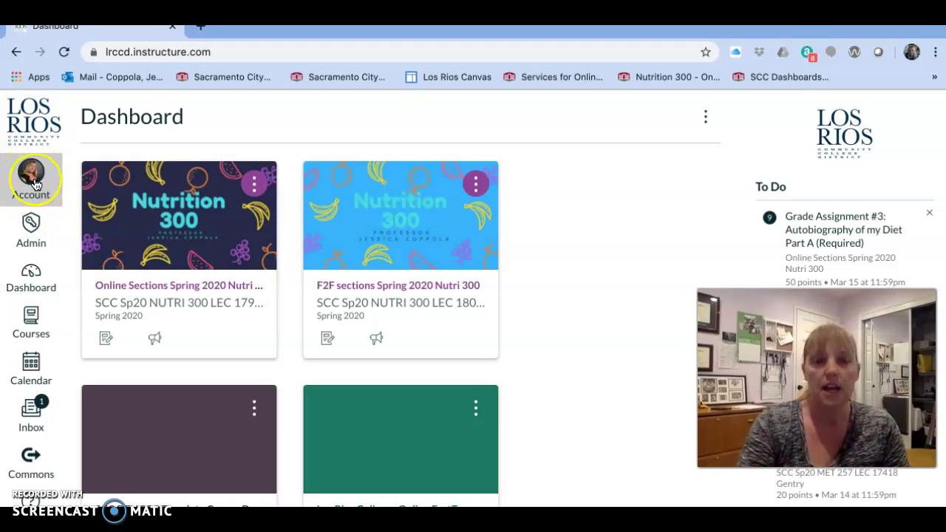
click(33, 277)
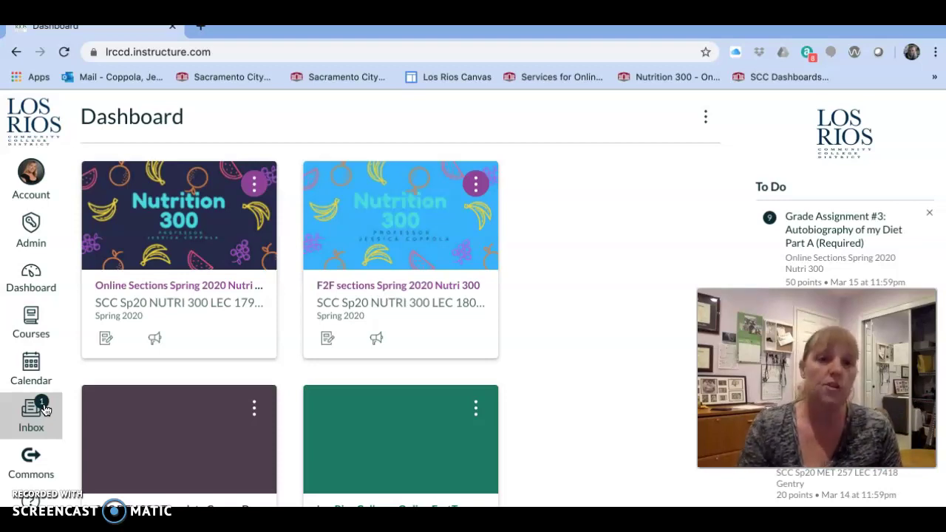
click(31, 462)
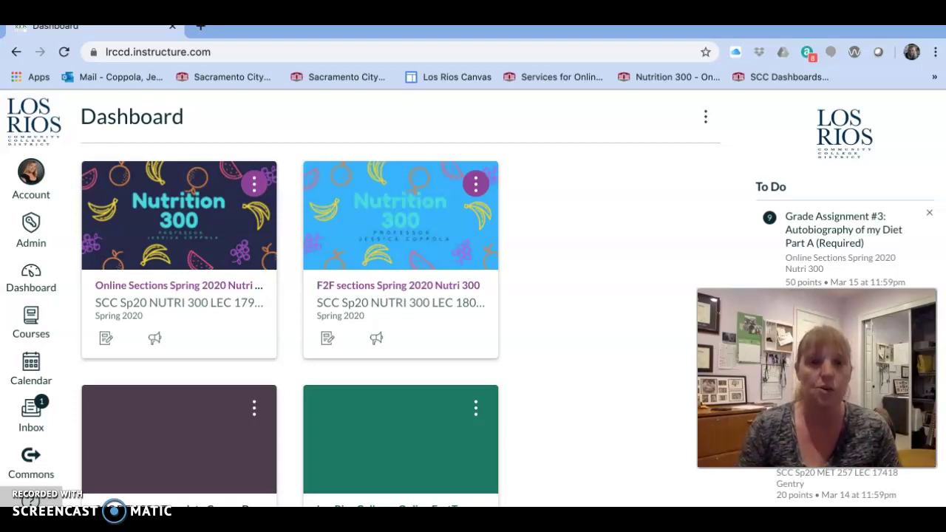
Open the SCC DEV SCC Template Course Design course from the dashboard and look over its home page.
click(155, 447)
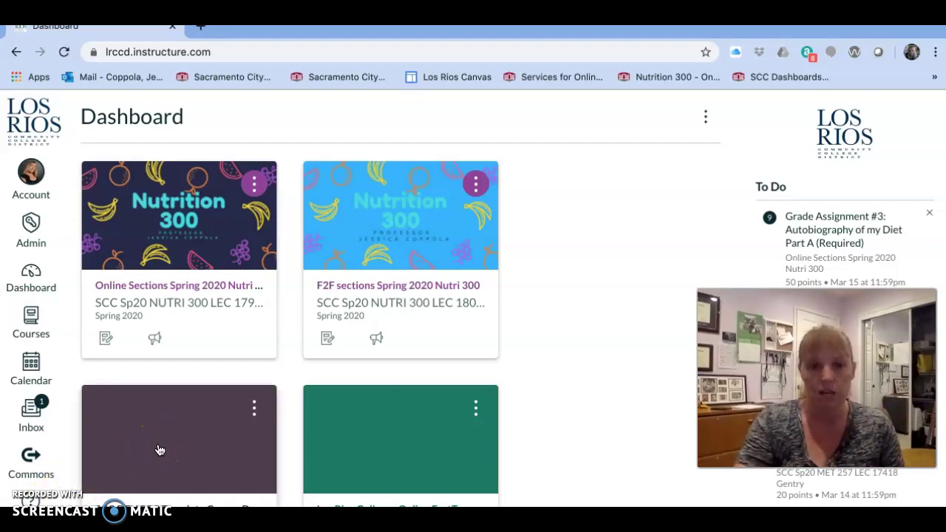
click(164, 456)
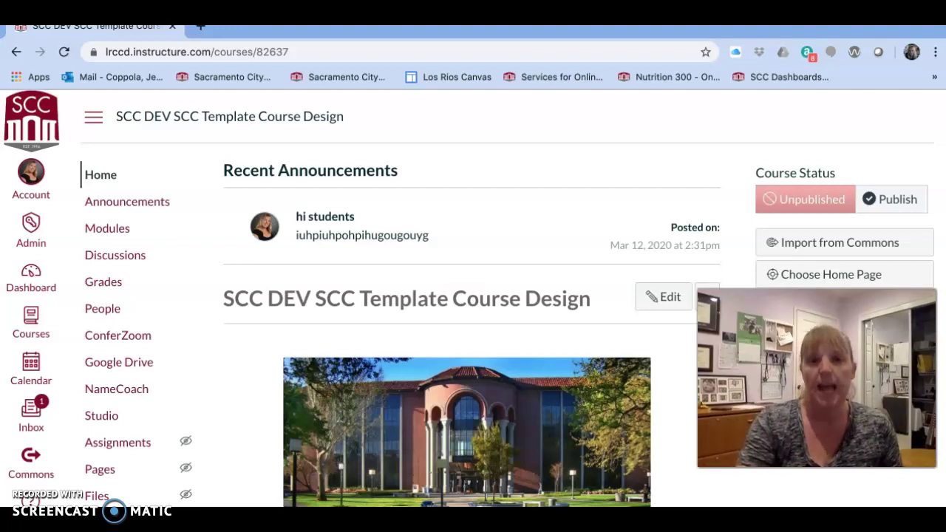
scroll(164, 457, down, 2)
scroll(513, 307, down, 5)
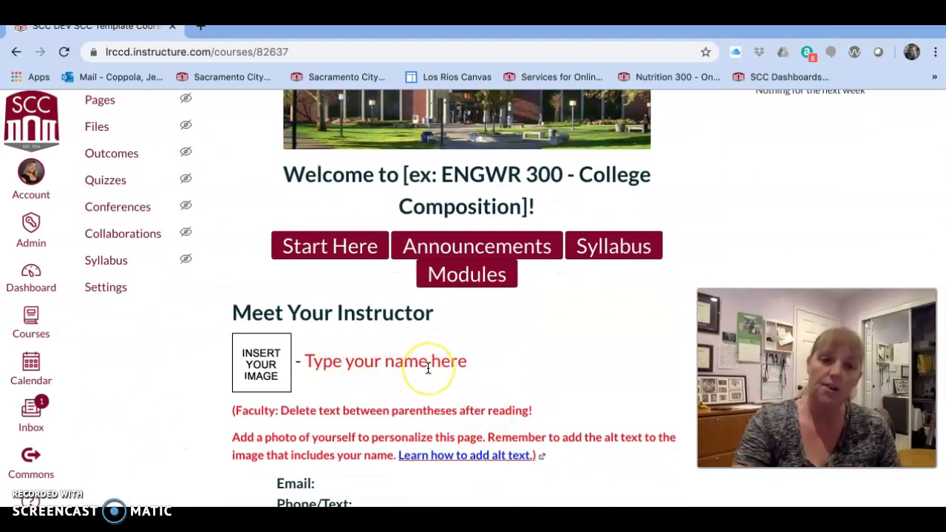
scroll(427, 368, down, 2)
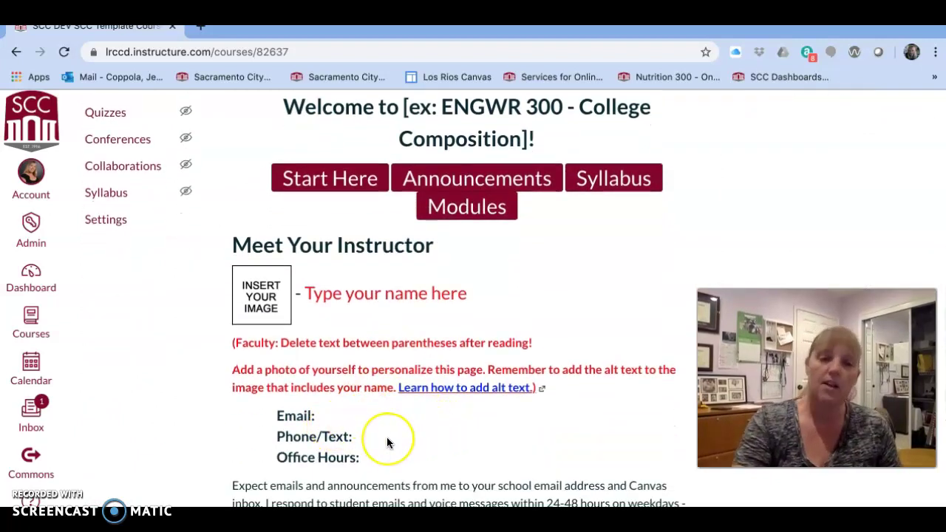
scroll(387, 437, up, 6)
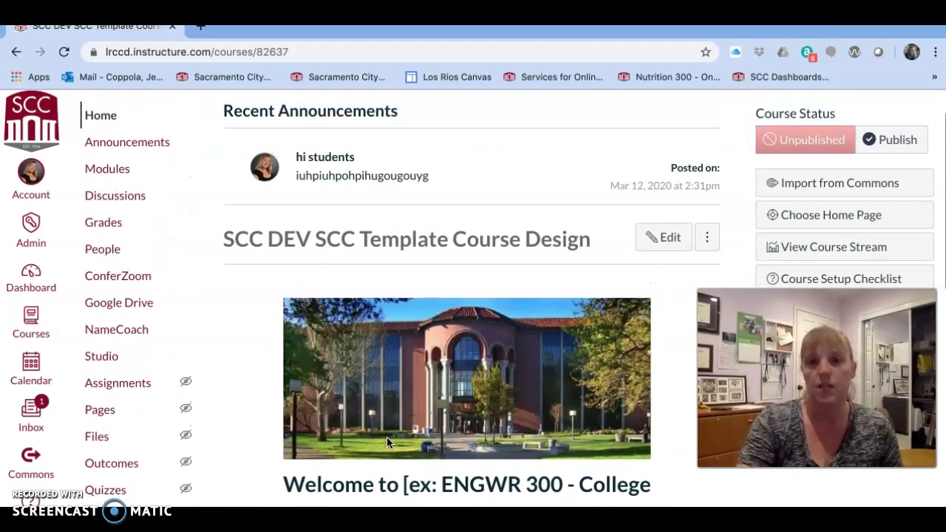
click(662, 246)
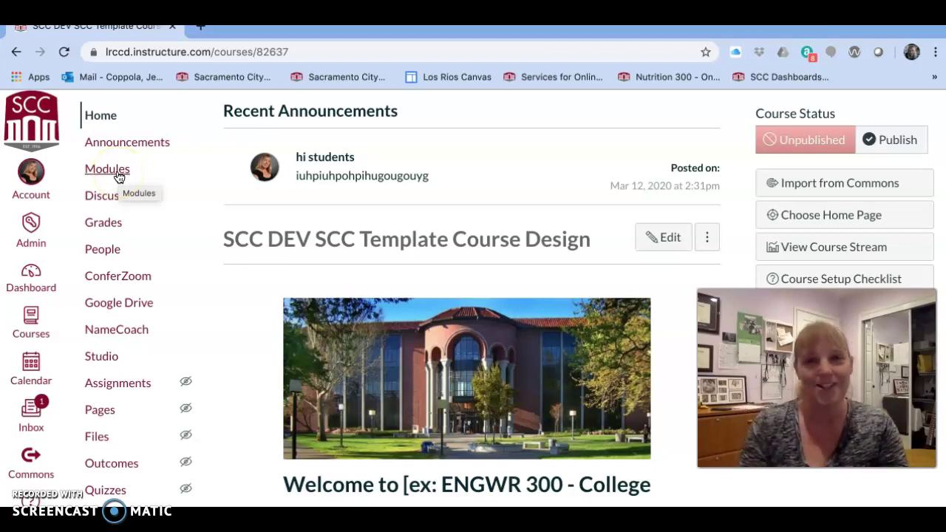
click(104, 116)
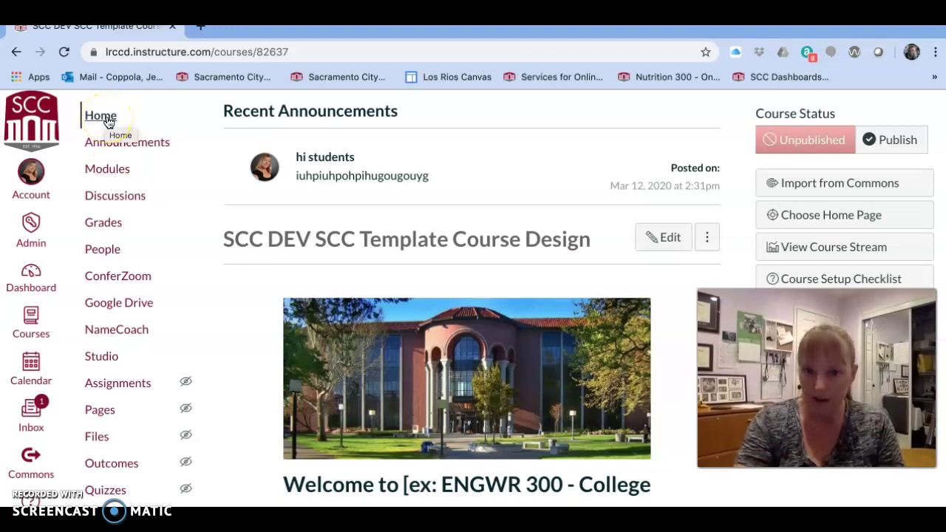
Post an announcement titled "hi students" with the body "n;ajng;oerna'eohneonaeoihntohn" to all sections and return to the course home page.
click(113, 142)
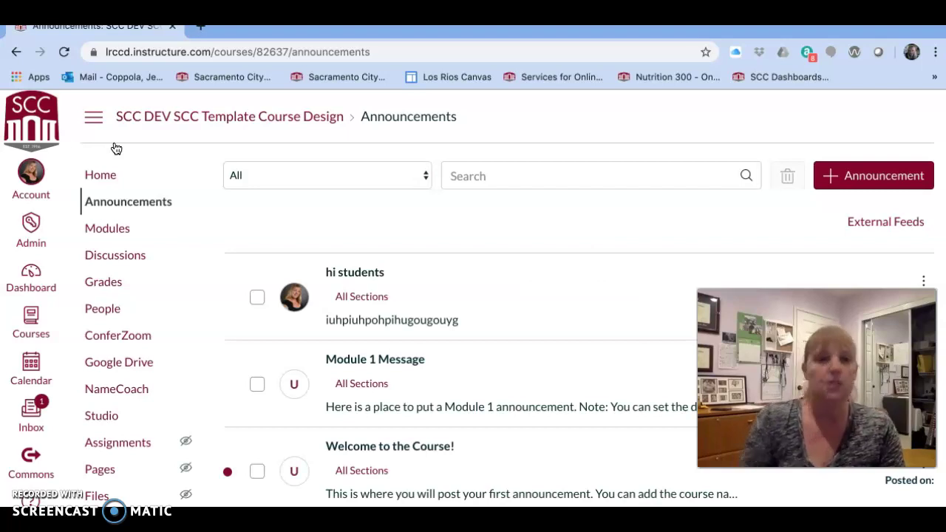
click(547, 235)
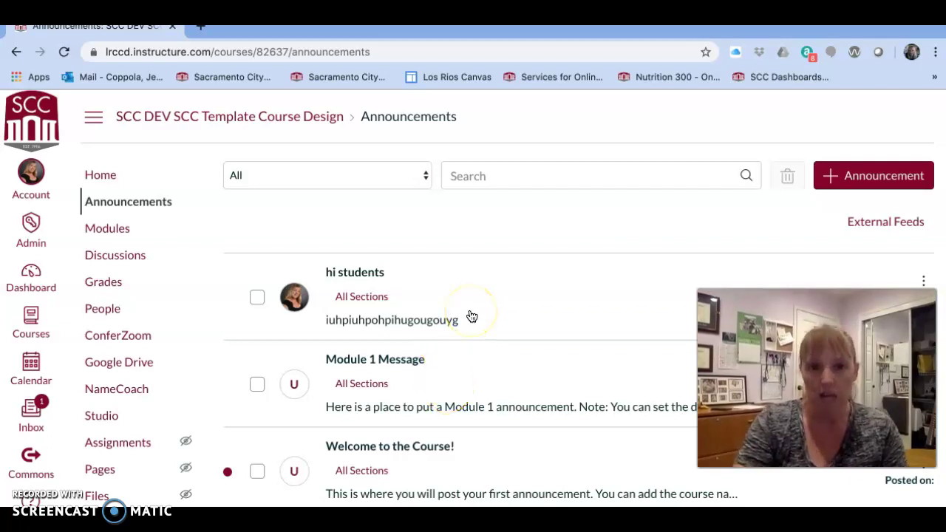
click(884, 178)
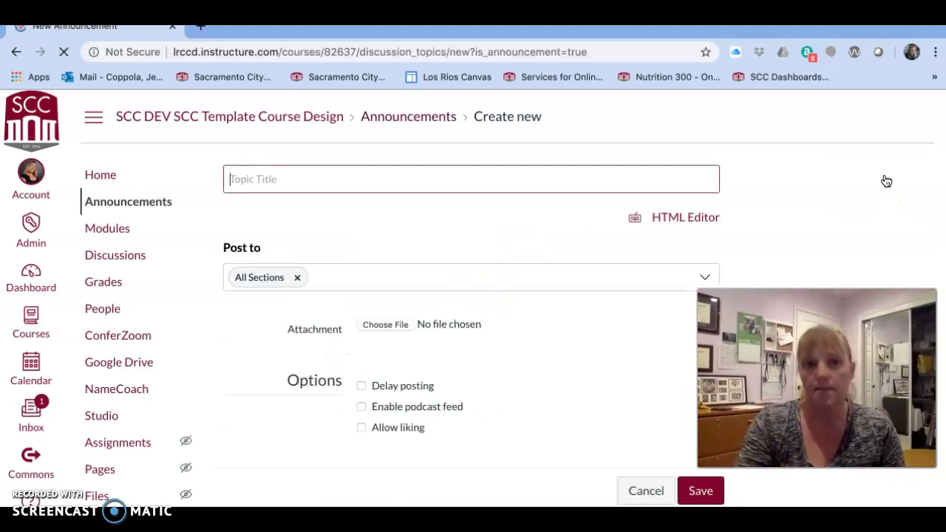
text(hi stu)
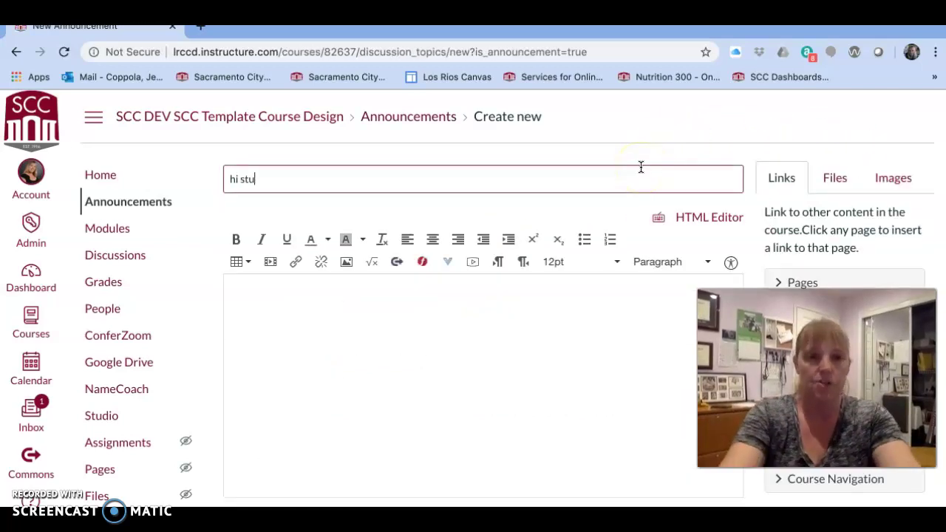
text(dents)
click(561, 416)
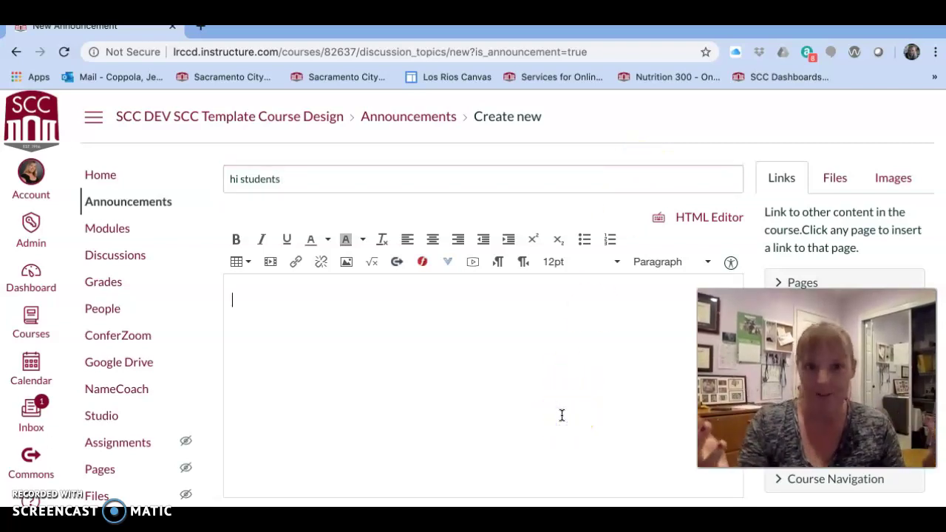
text(n;ajng;oerna'eohneonaeoihntohn)
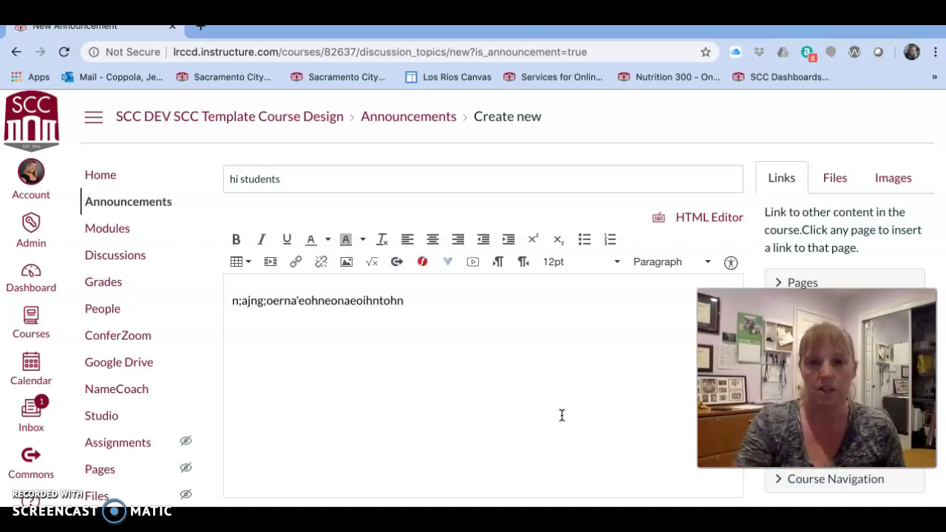
scroll(561, 415, down, 5)
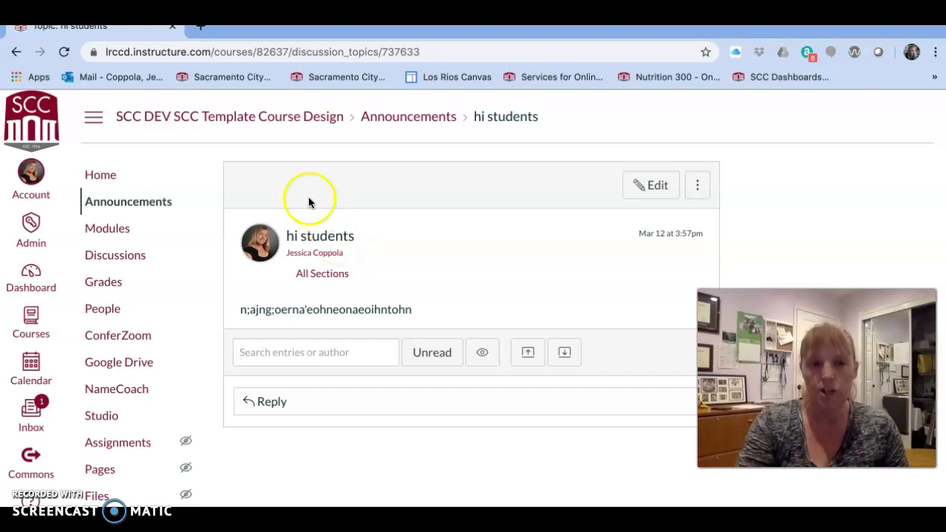
click(102, 175)
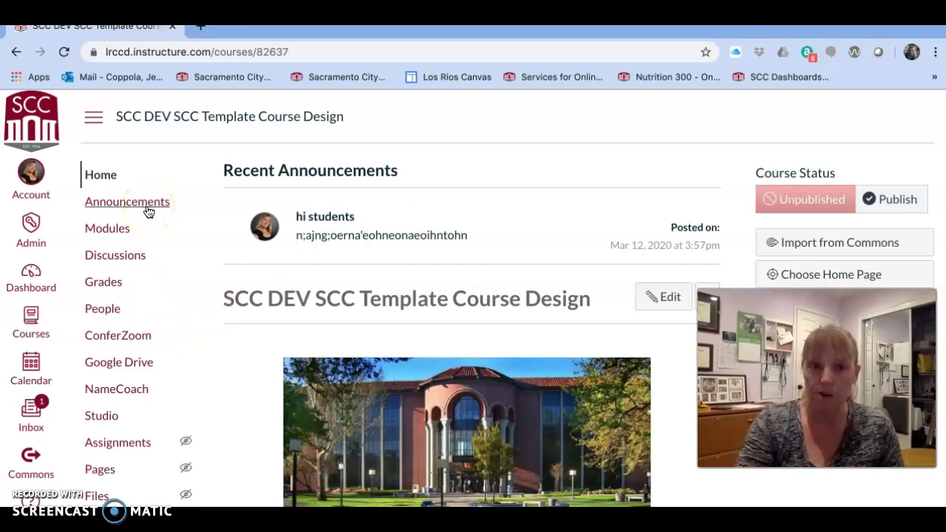
Open the course's modules list and expand "Module 1 - Title Goes Here".
click(107, 231)
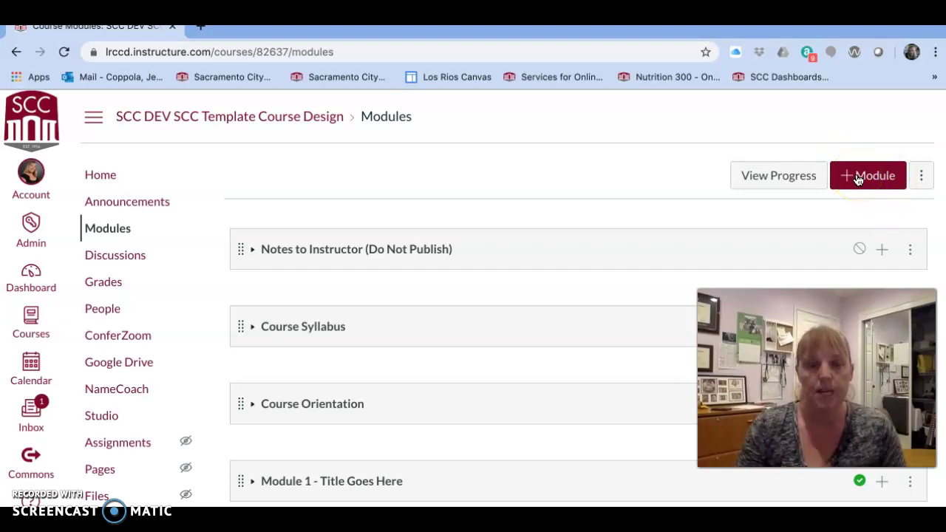
scroll(661, 408, down, 2)
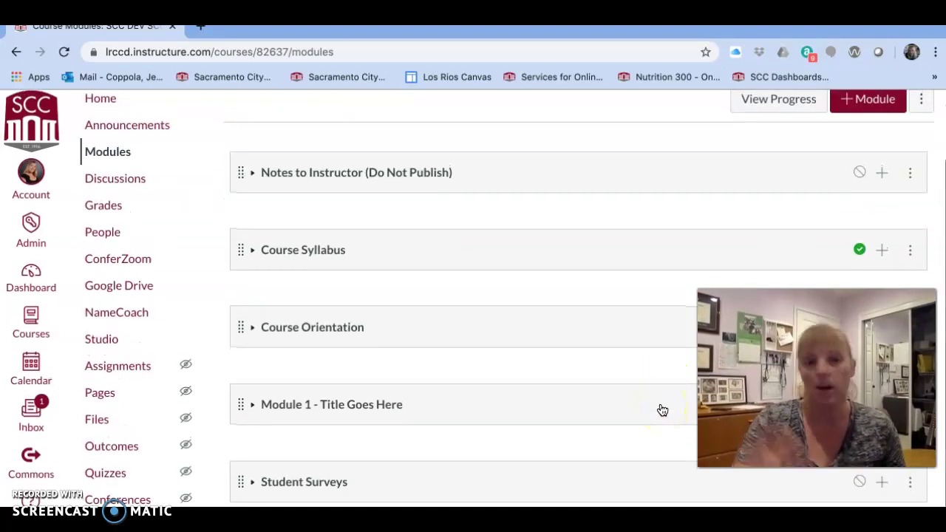
click(253, 408)
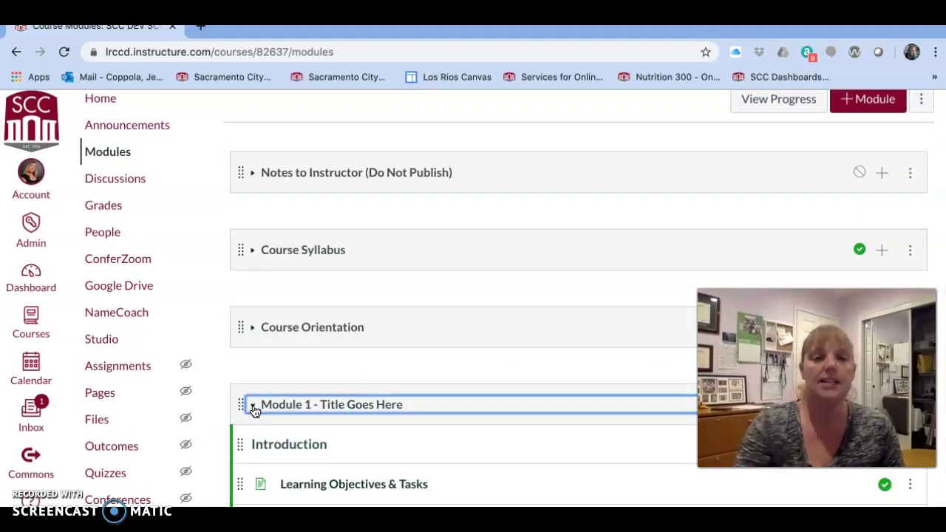
Examine how Module 1 is organised into introduction, activities and assignments, collapsing and re-expanding the module.
scroll(437, 488, down, 3)
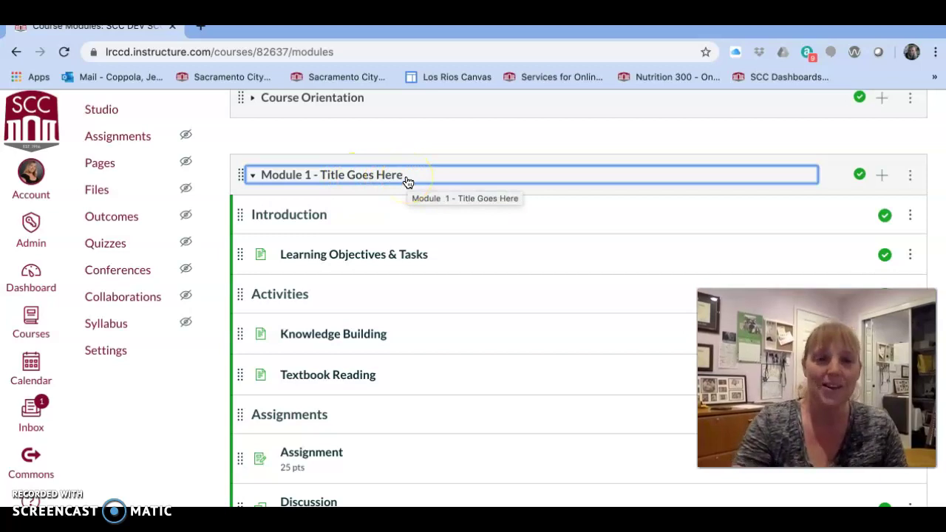
click(254, 178)
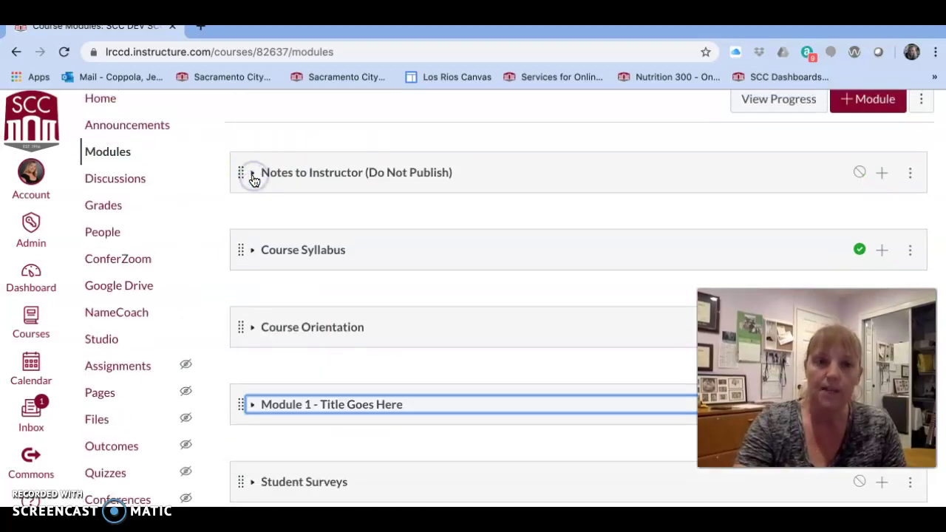
click(255, 379)
click(253, 403)
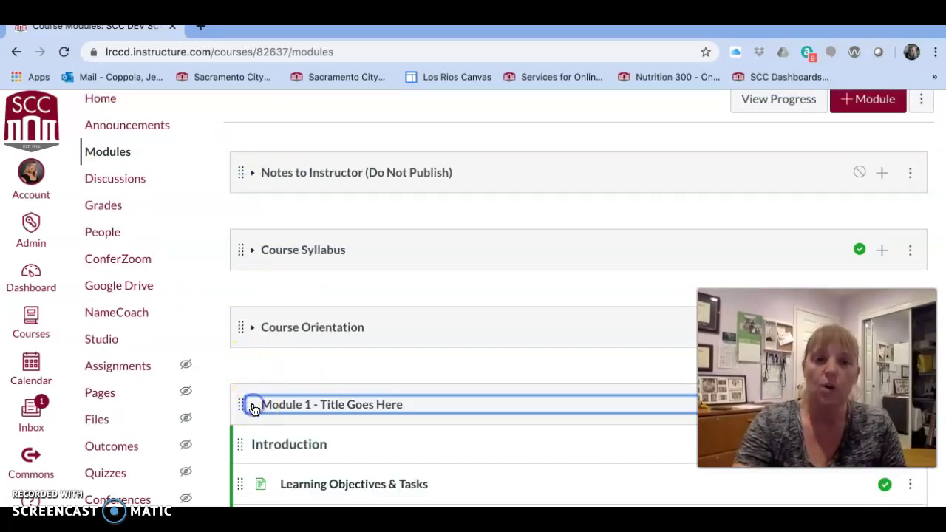
scroll(253, 409, down, 1)
scroll(253, 410, down, 3)
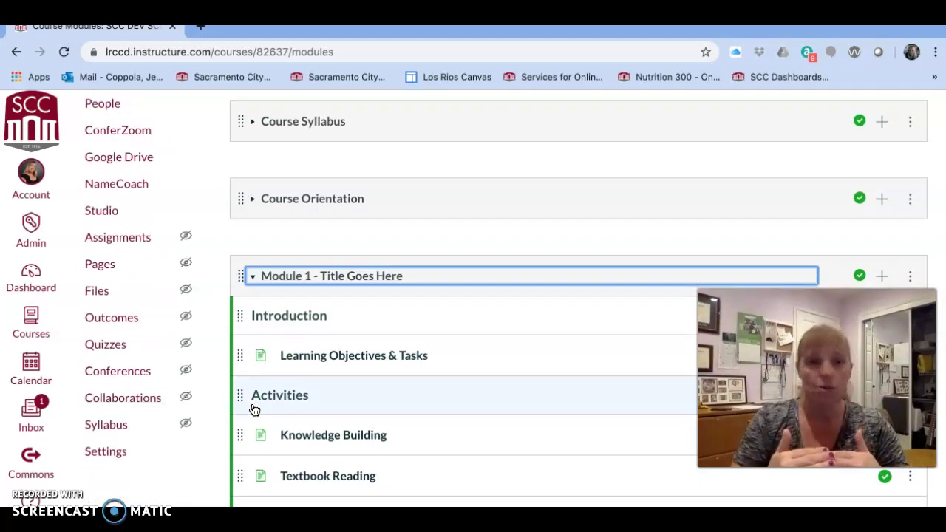
scroll(253, 409, down, 2)
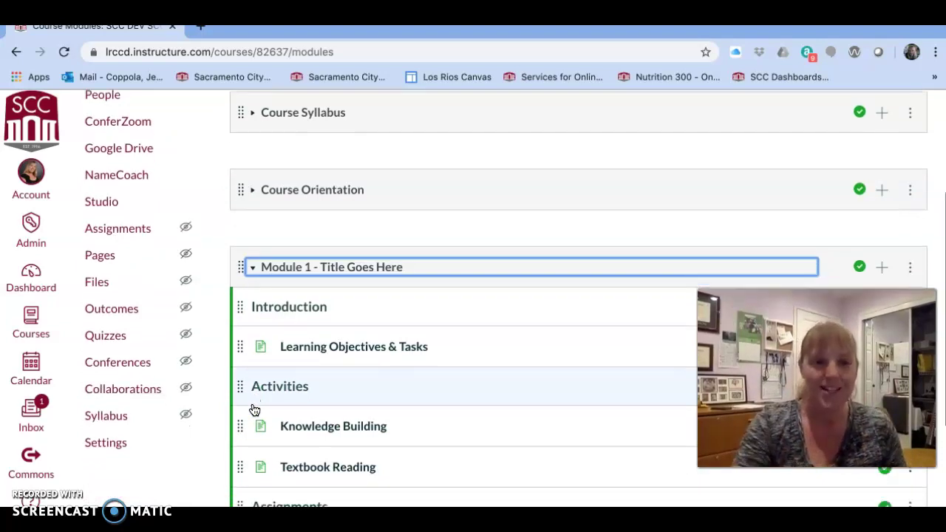
click(316, 258)
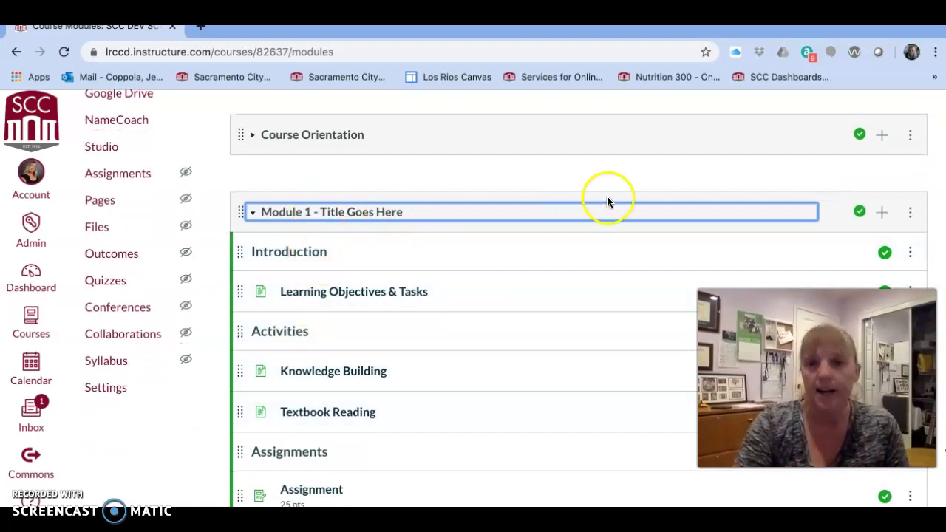
Rename the "Module 1 - Title Goes Here" module to "Module 1 - Week 8" and save its settings.
click(912, 214)
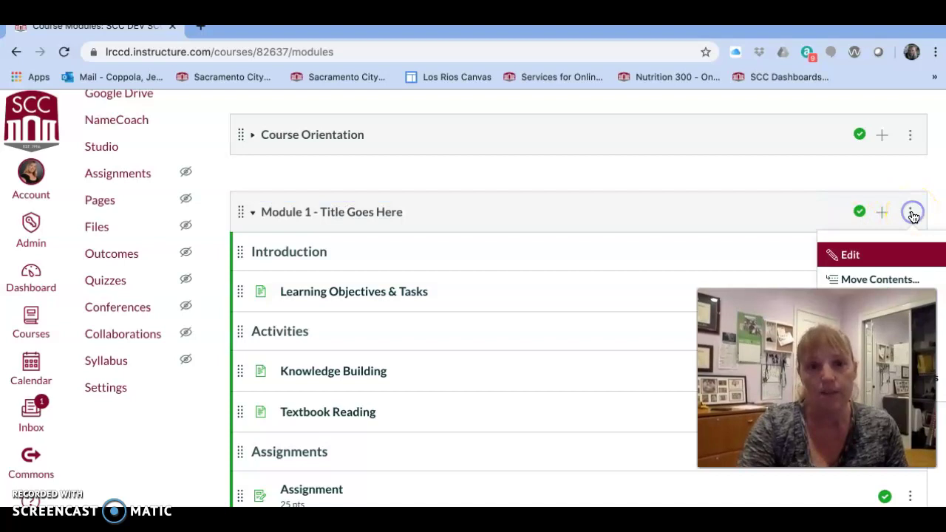
click(877, 257)
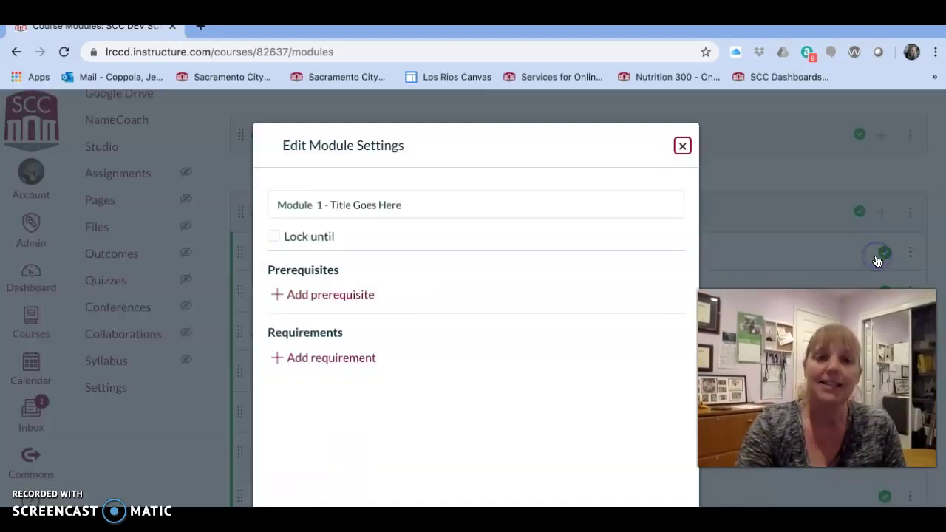
click(385, 206)
drag(384, 206, 332, 205)
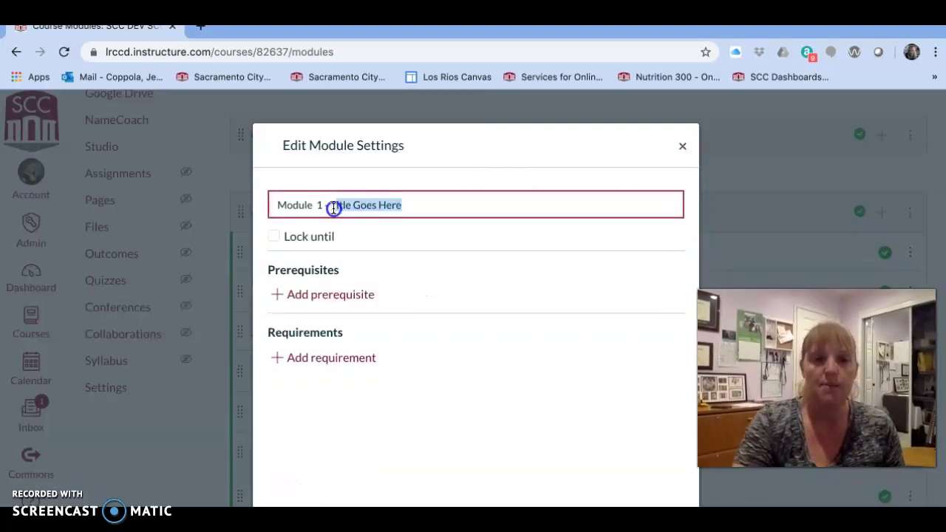
key(BackSpace)
text(Week 8)
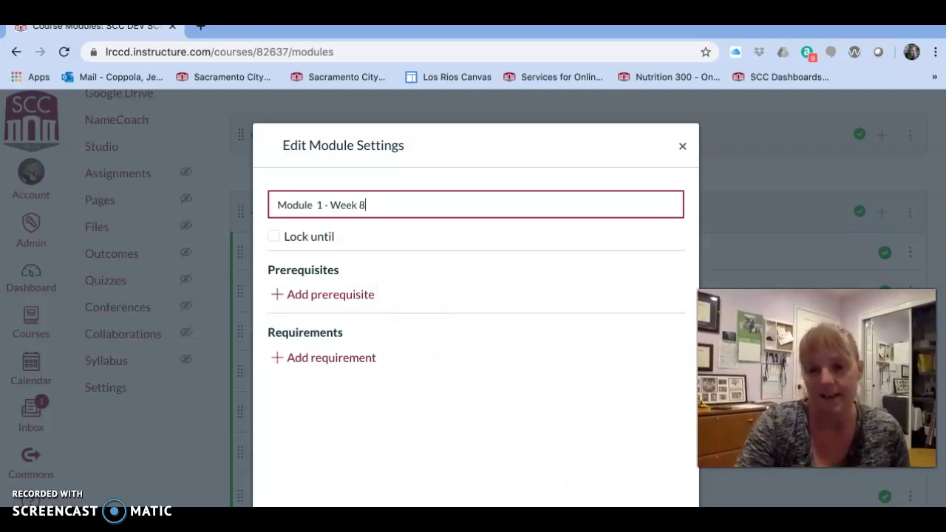
key(Return)
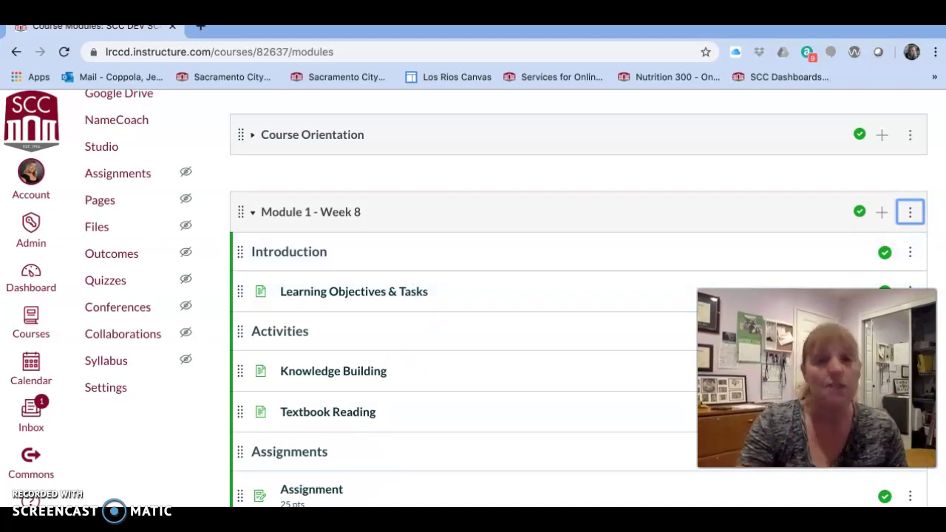
Open the Learning Objectives & Tasks page of Module 1 - Week 8 for editing.
scroll(410, 262, down, 1)
scroll(309, 414, down, 5)
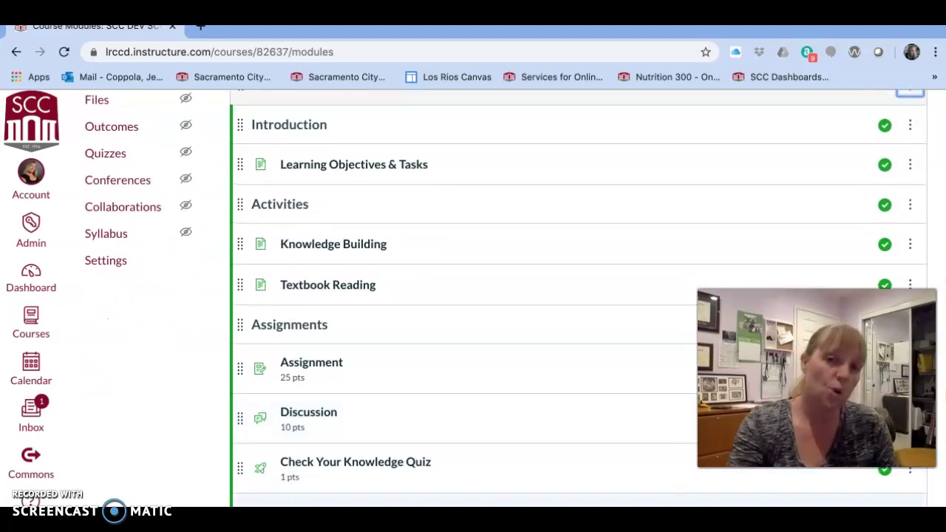
scroll(473, 295, up, 5)
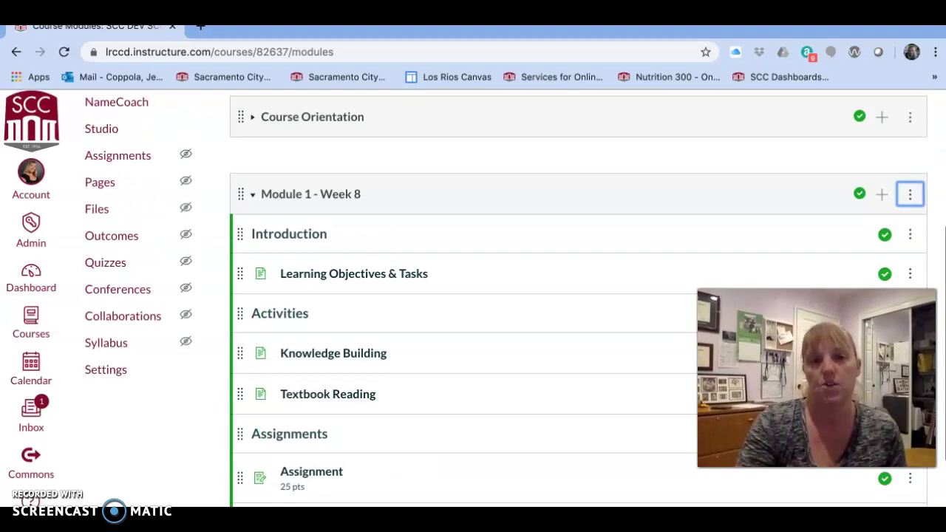
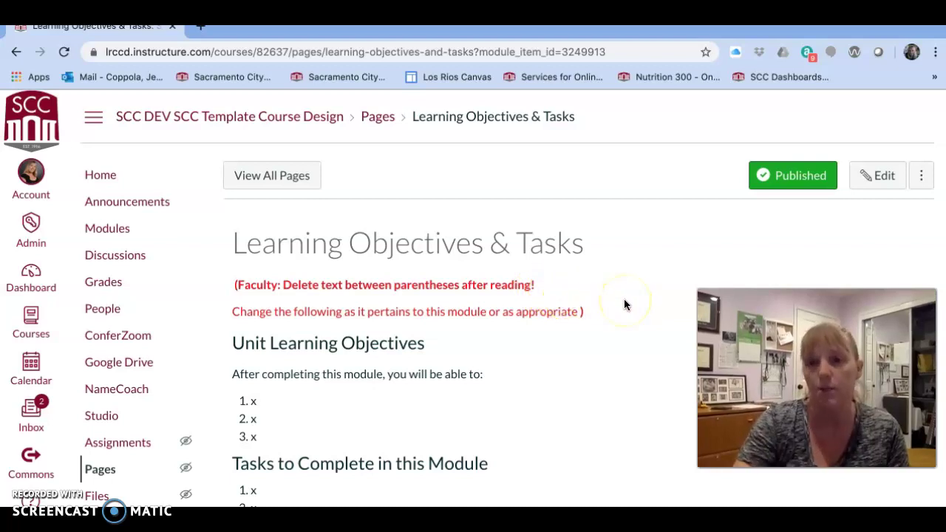
click(883, 183)
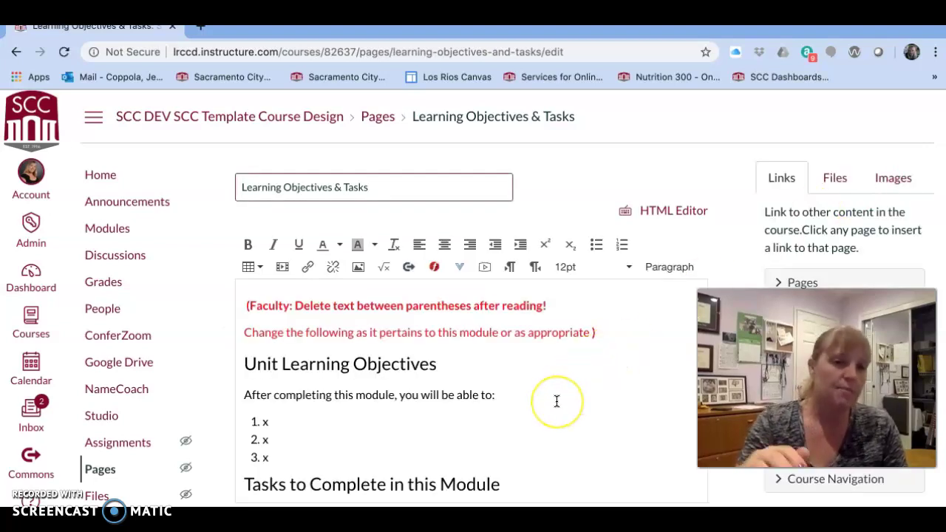
Delete the red faculty note in parentheses above the Unit Learning Objectives heading.
scroll(555, 401, down, 1)
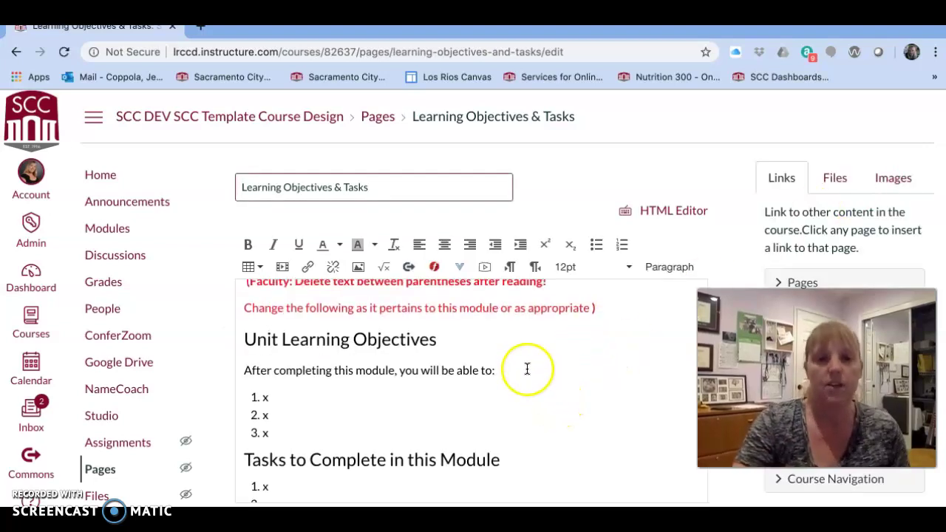
scroll(525, 376, up, 1)
triple_click(450, 325)
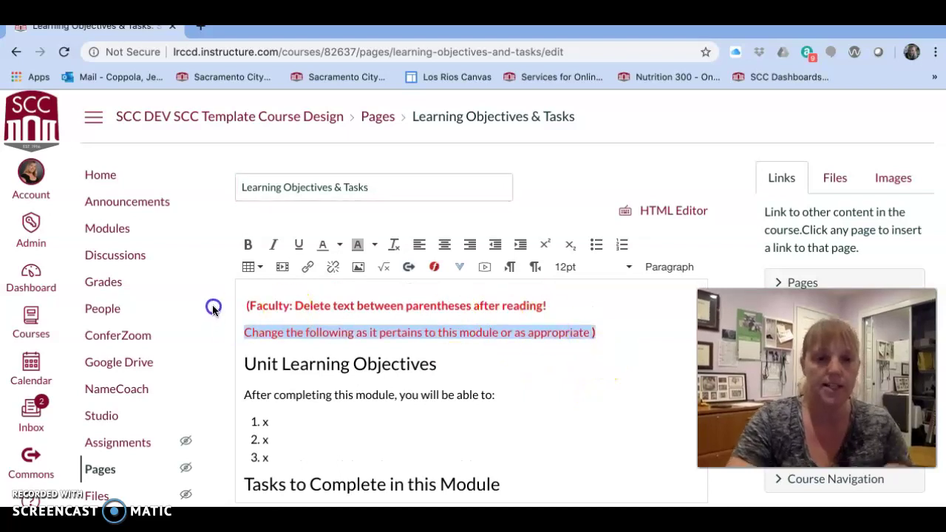
shift+click(232, 282)
text(Please)
key(BackSpace)
key(BackSpace)
key(BackSpace)
key(BackSpace)
key(BackSpace)
key(BackSpace)
Add the line "Students please view this video:" below the Unit Learning Objectives heading, leaving a blank line between them.
click(447, 311)
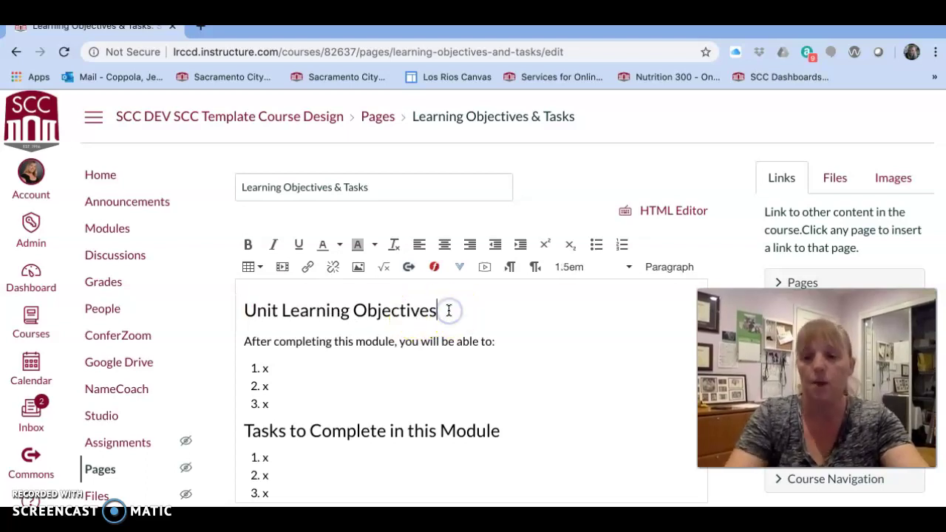
key(Return)
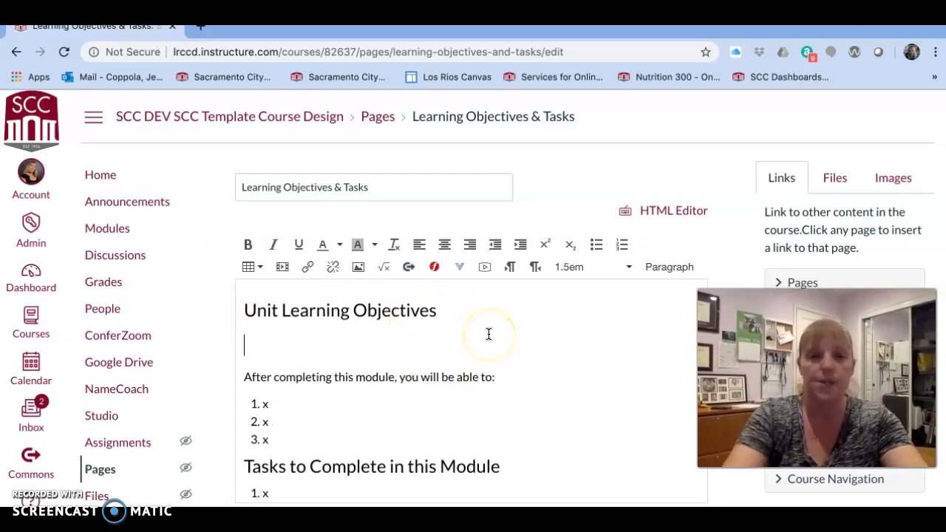
key(Return)
text(Studnt)
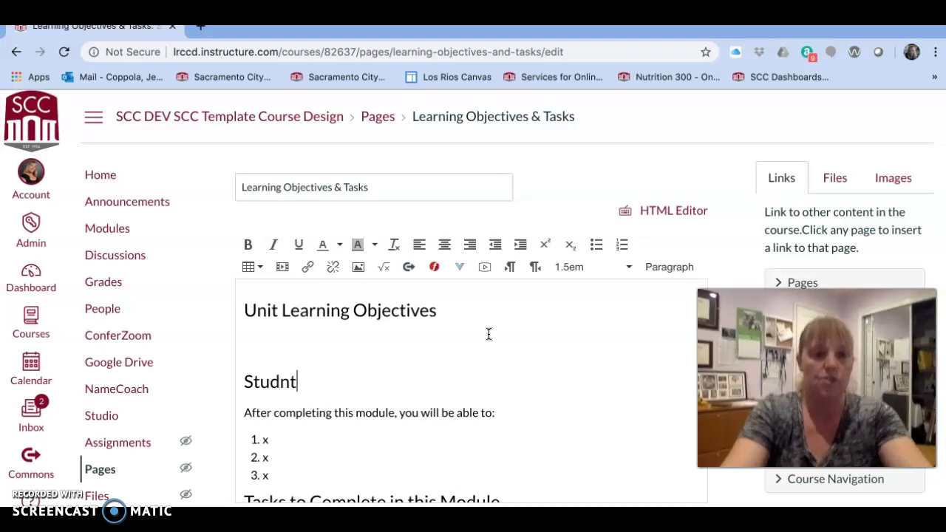
text(sents please view this video:)
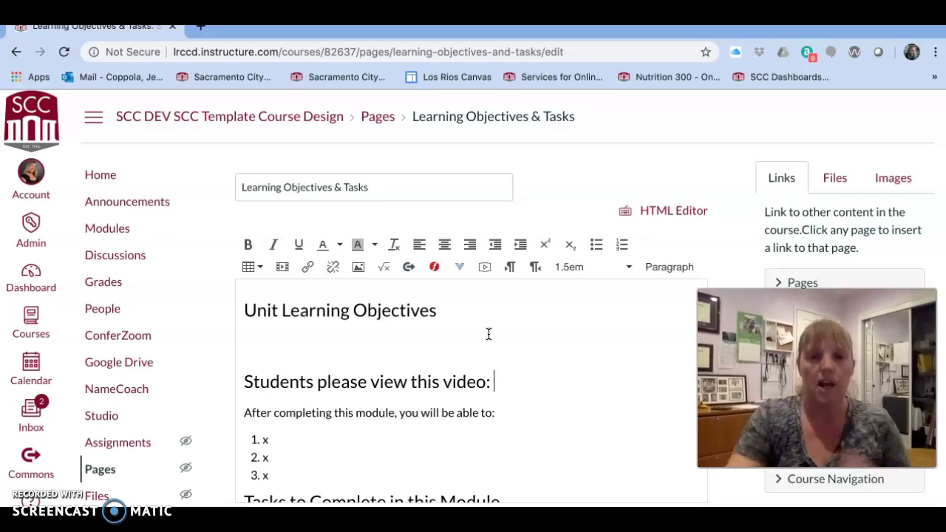
Switch to YouTube in a new browser tab and browse the home page's videos for one to share.
click(200, 27)
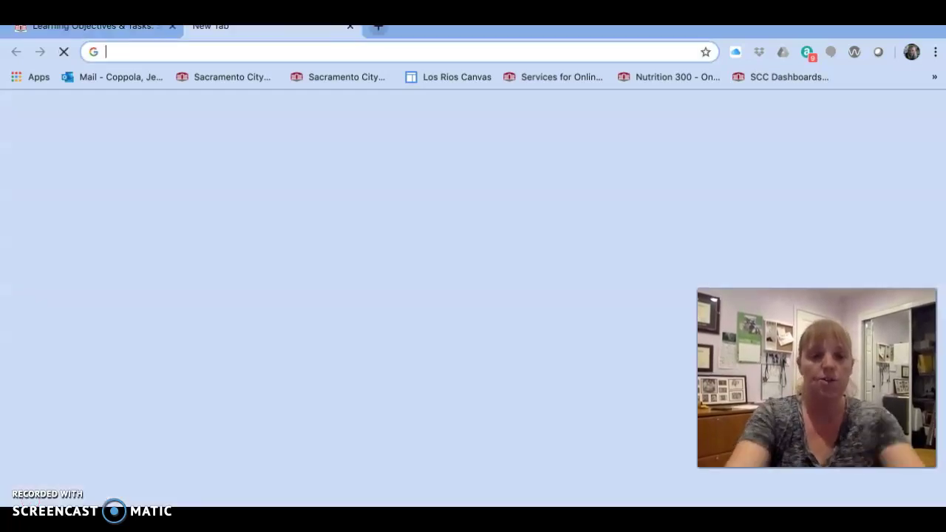
text(youtu)
key(Return)
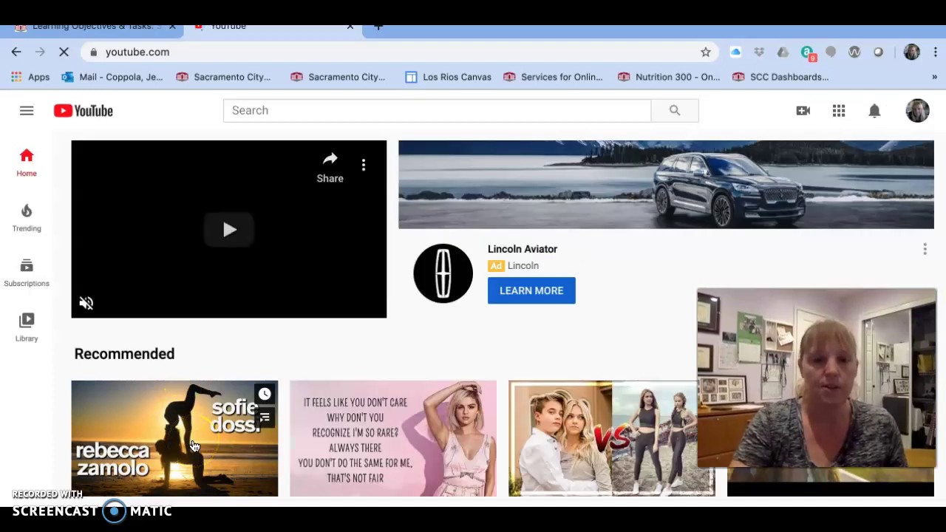
scroll(194, 446, down, 1)
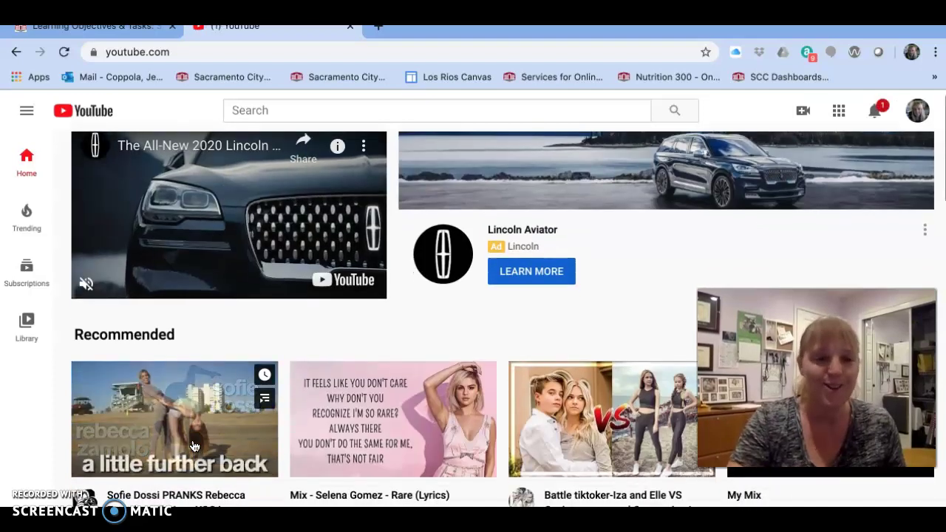
scroll(193, 446, down, 3)
scroll(189, 449, down, 7)
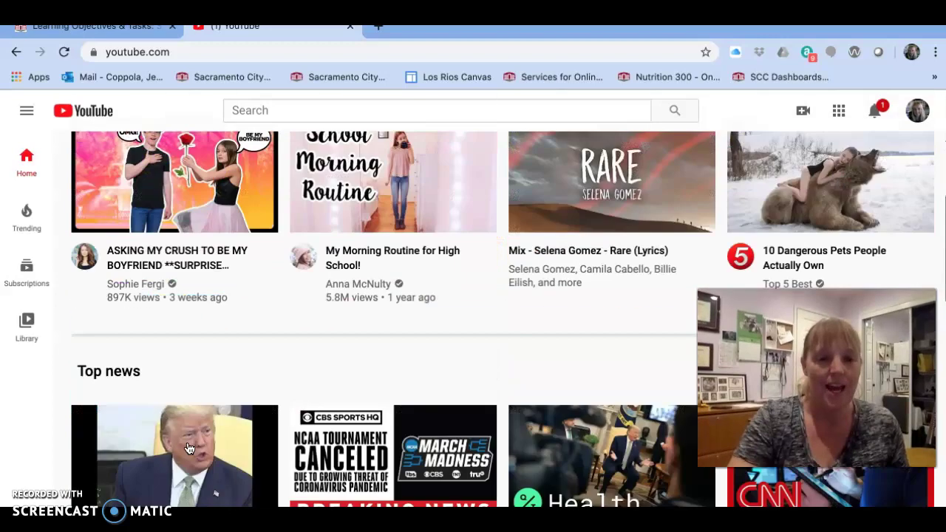
scroll(189, 449, down, 3)
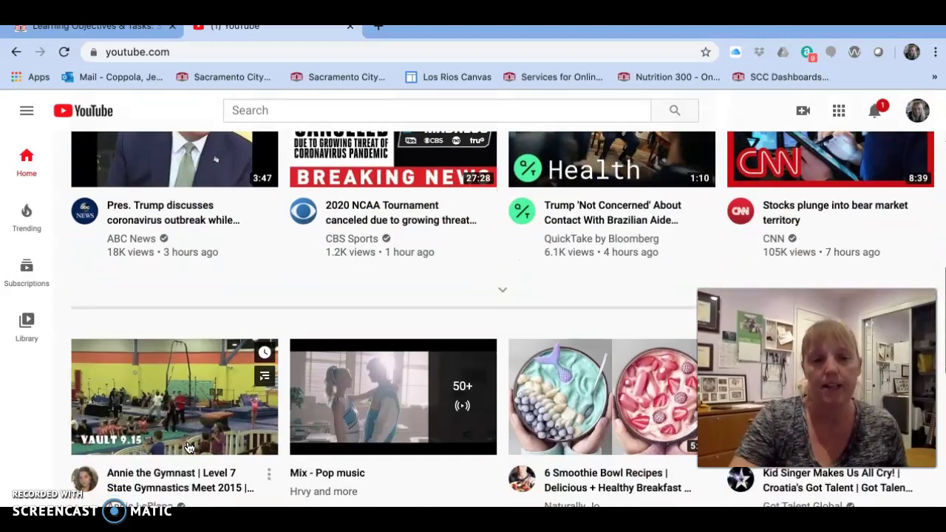
scroll(189, 448, up, 13)
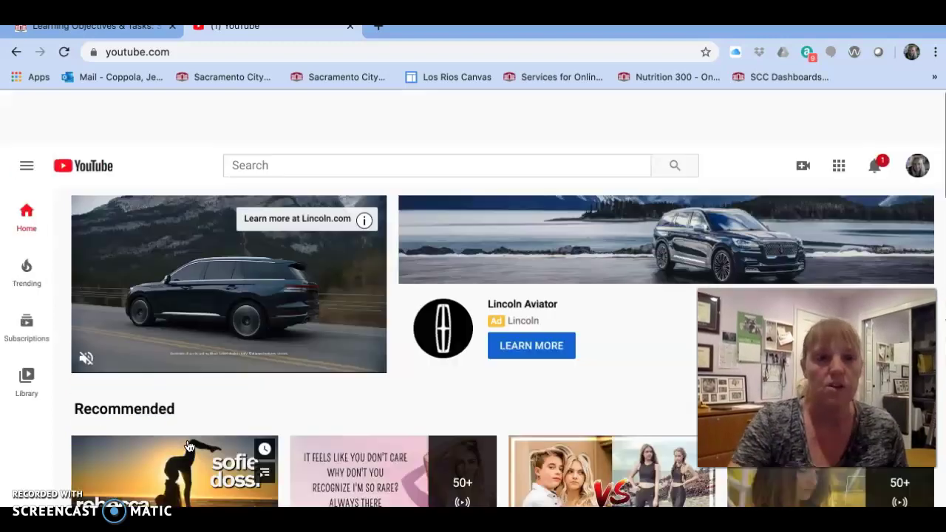
scroll(204, 359, down, 2)
Open the first recommended video, a yoga challenge, pause its playback and copy its share link.
click(205, 348)
scroll(205, 349, down, 3)
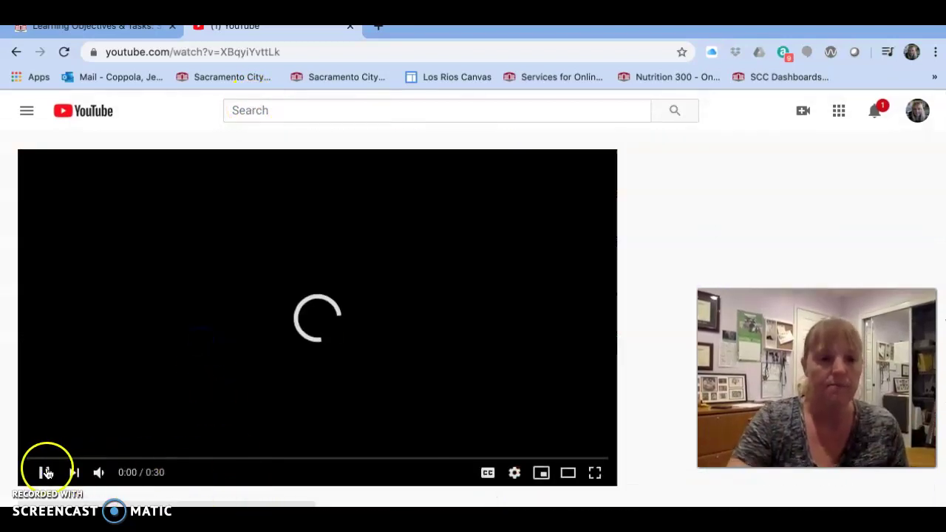
click(43, 471)
scroll(369, 428, down, 2)
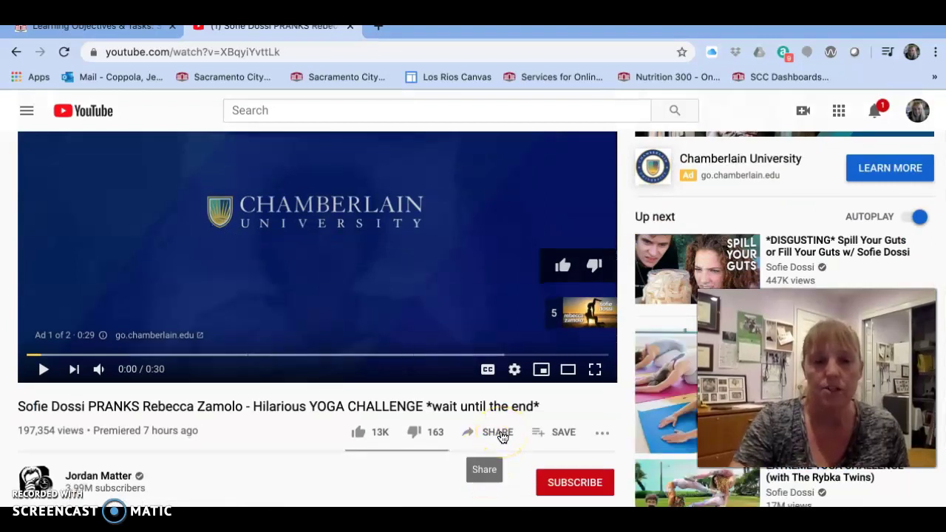
click(498, 433)
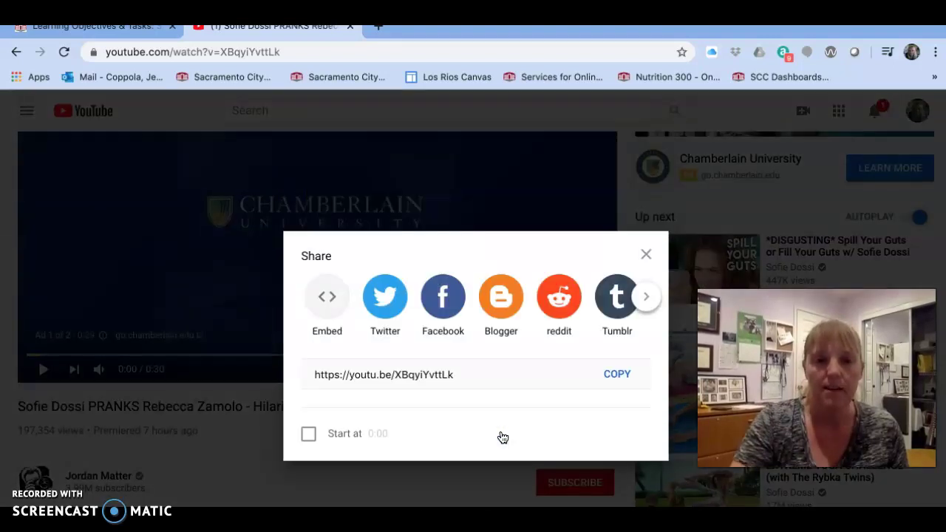
click(613, 376)
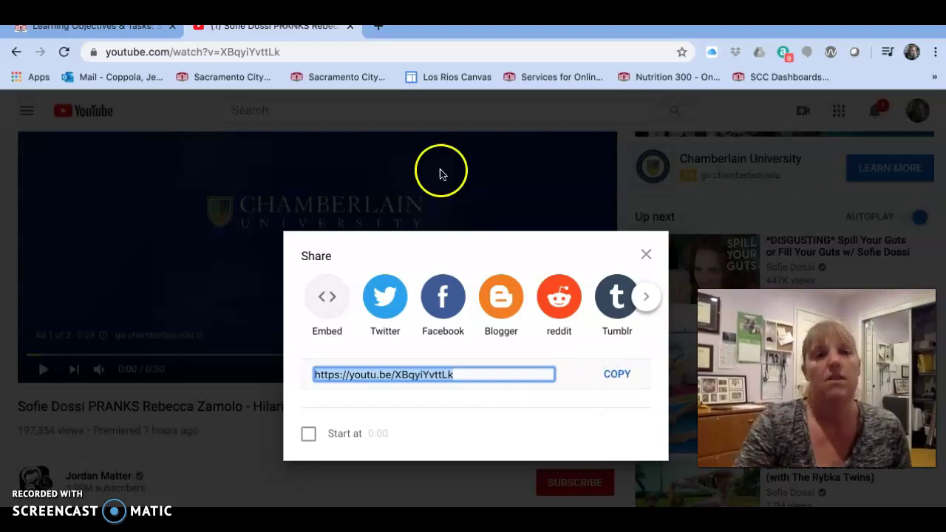
click(93, 26)
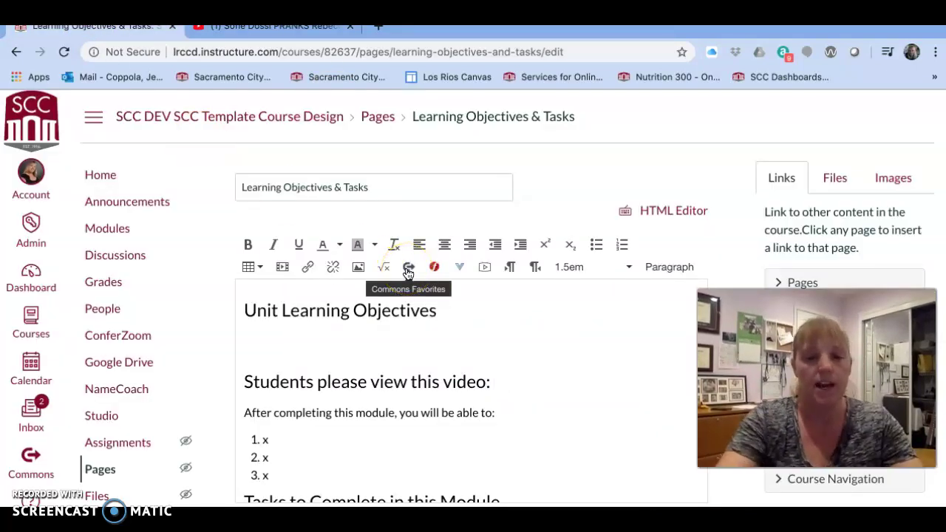
click(516, 374)
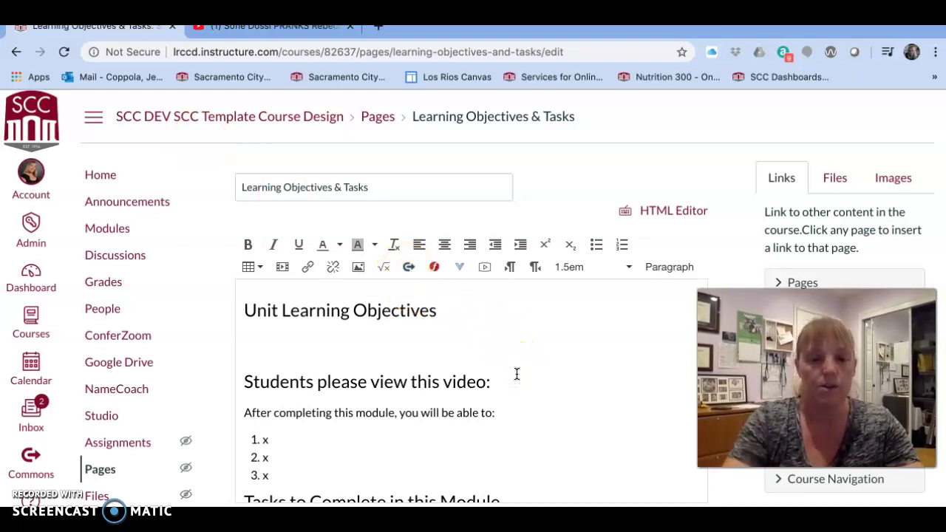
key(Return)
key(ctrl+v)
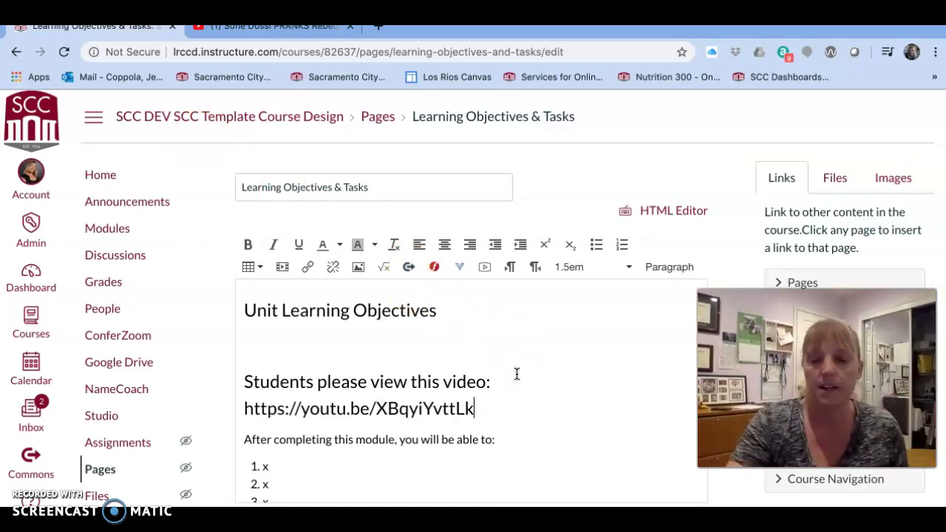
key(Return)
click(504, 403)
scroll(503, 403, down, 2)
scroll(503, 402, up, 1)
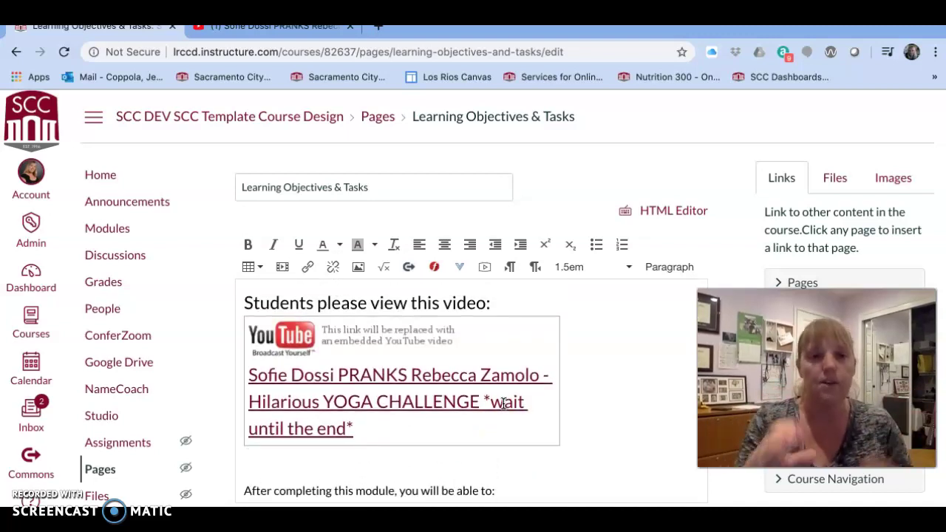
Look through the rest of the page and leave the editor without saving the changes.
scroll(664, 444, down, 5)
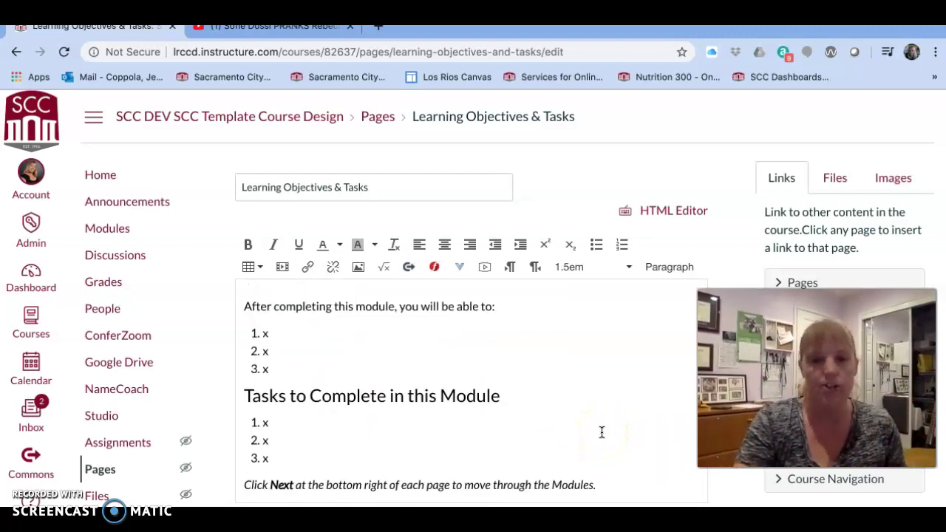
scroll(601, 432, down, 3)
scroll(473, 295, up, 1)
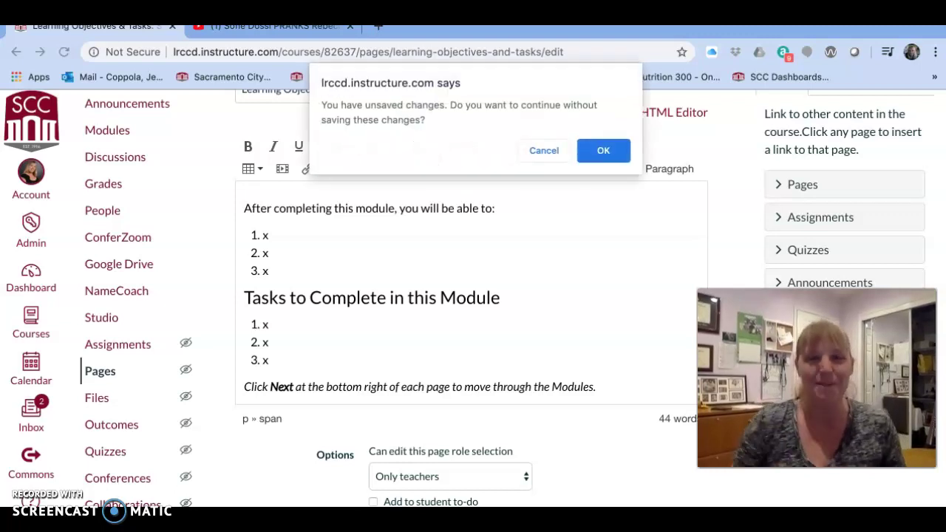
click(603, 150)
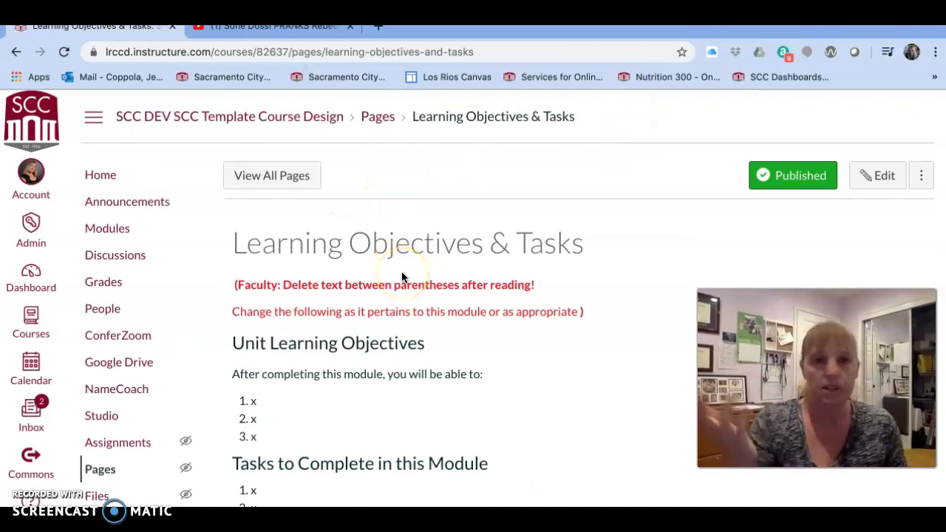
Go on to the Knowledge Building page and return to Module 1 - Week 8 in the course's modules list.
scroll(401, 277, down, 1)
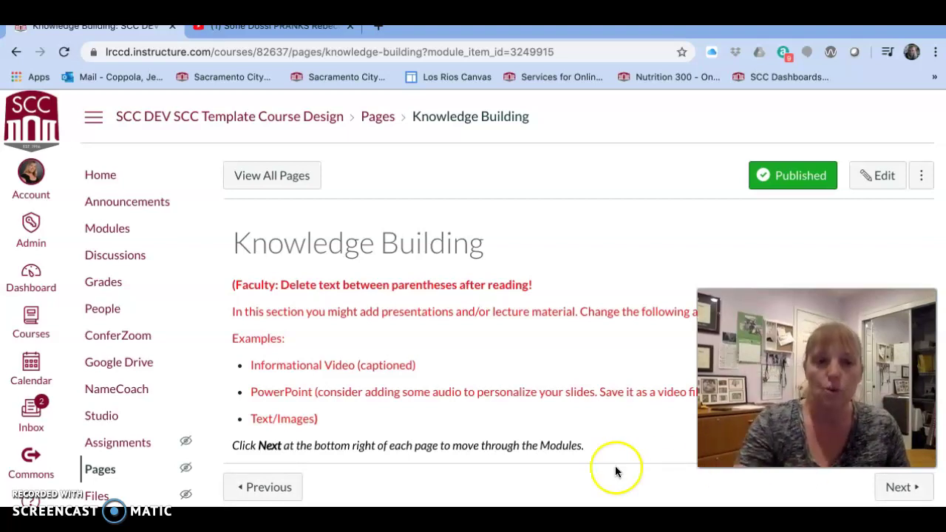
click(113, 230)
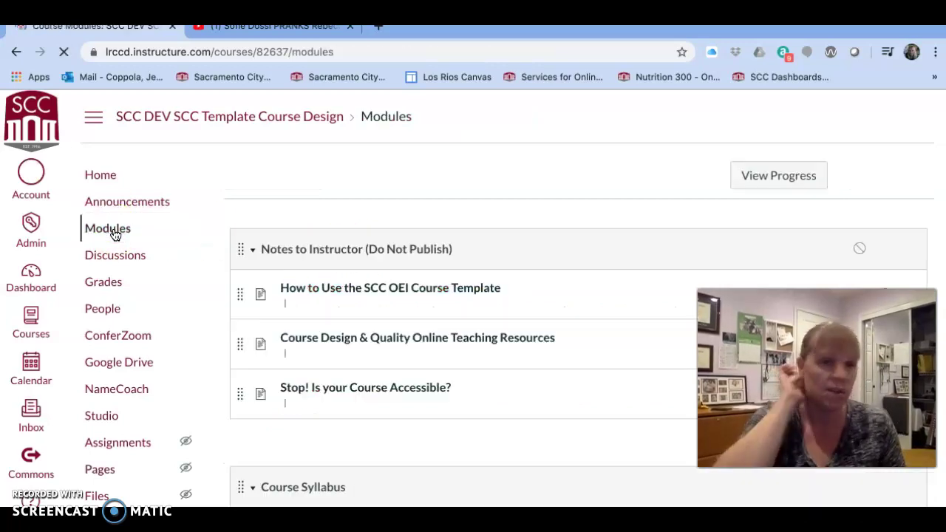
scroll(115, 234, down, 7)
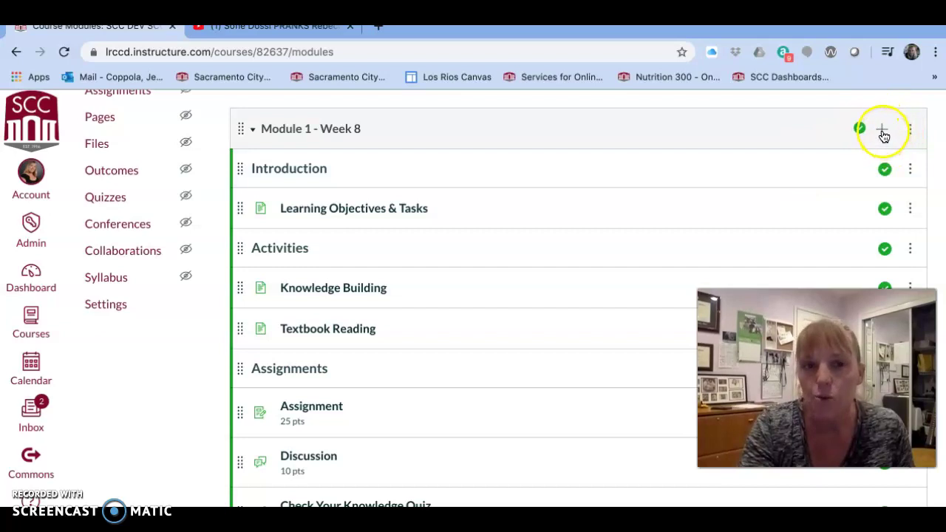
Upload CVC-OEI-Course-Design-Rubric-rev.2.14.2019.pdf from the Desktop as a new file item in Module 1 - Week 8, stored in course files.
click(883, 133)
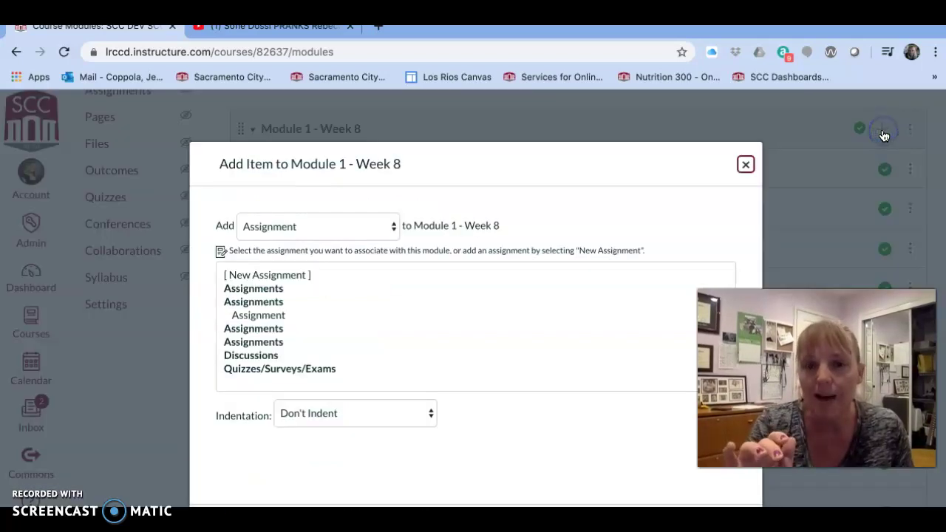
click(367, 226)
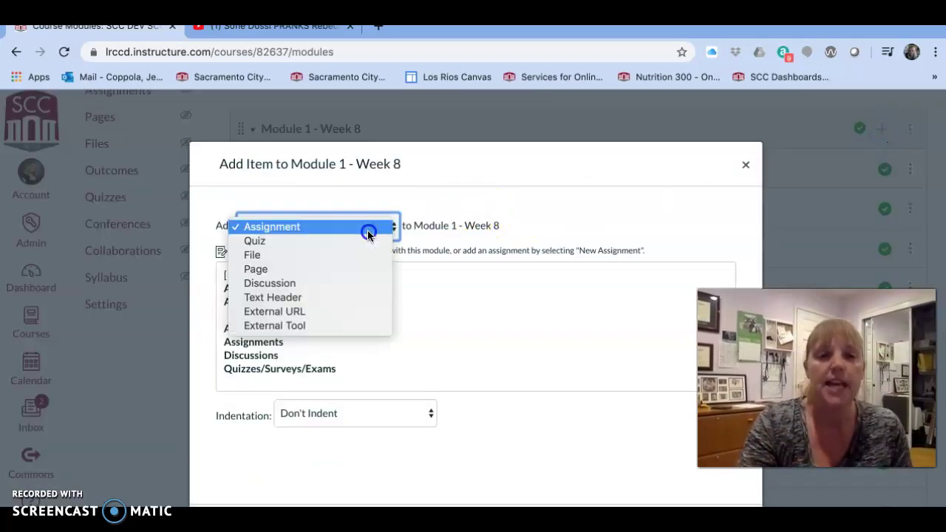
click(360, 256)
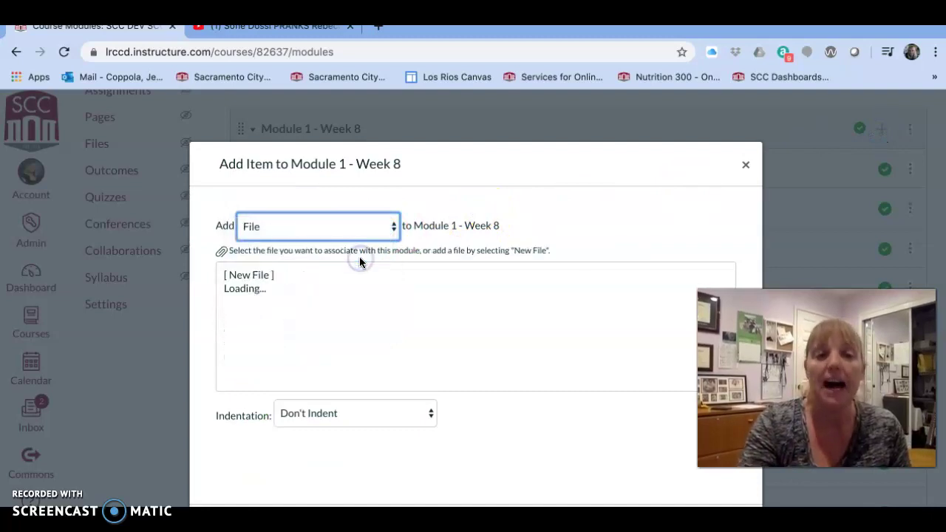
click(251, 275)
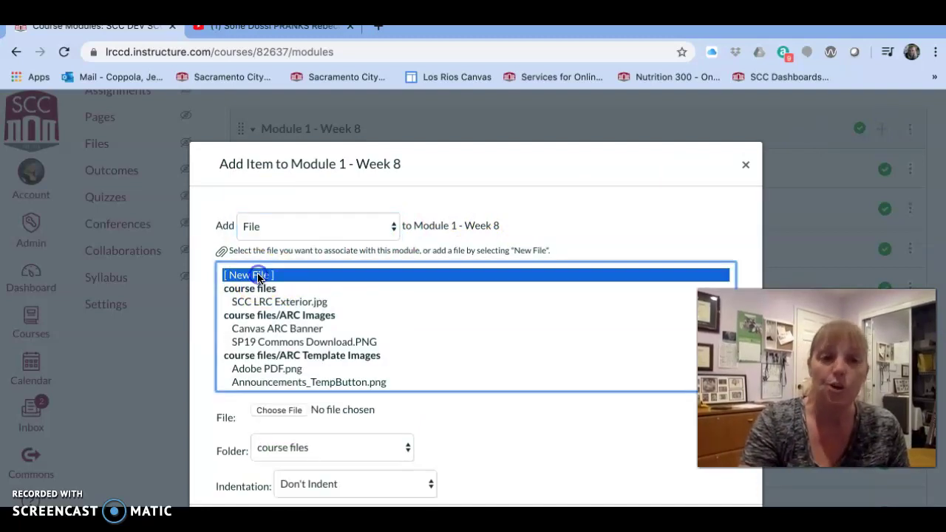
click(280, 411)
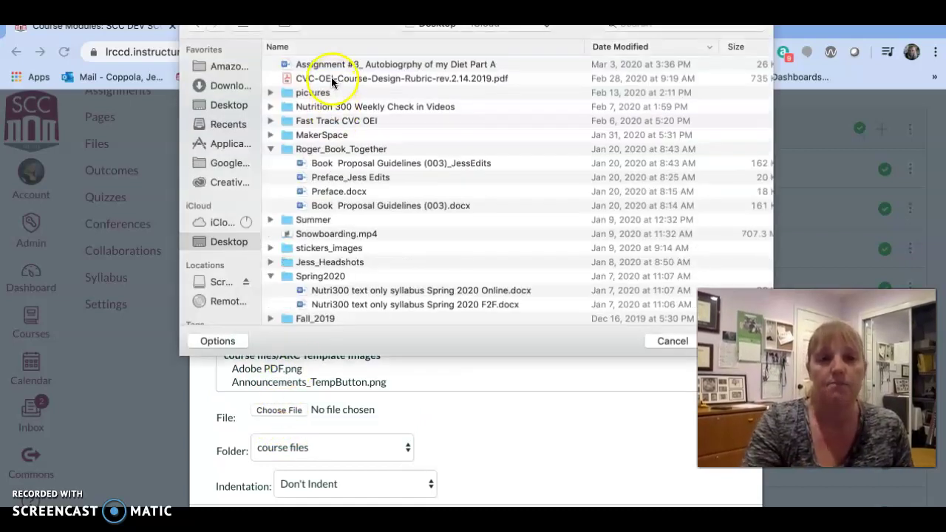
click(329, 79)
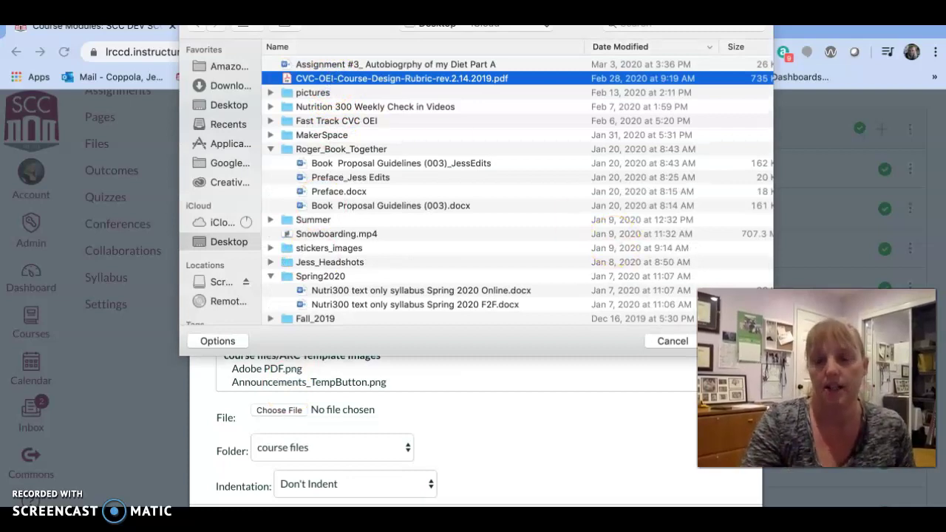
key(Return)
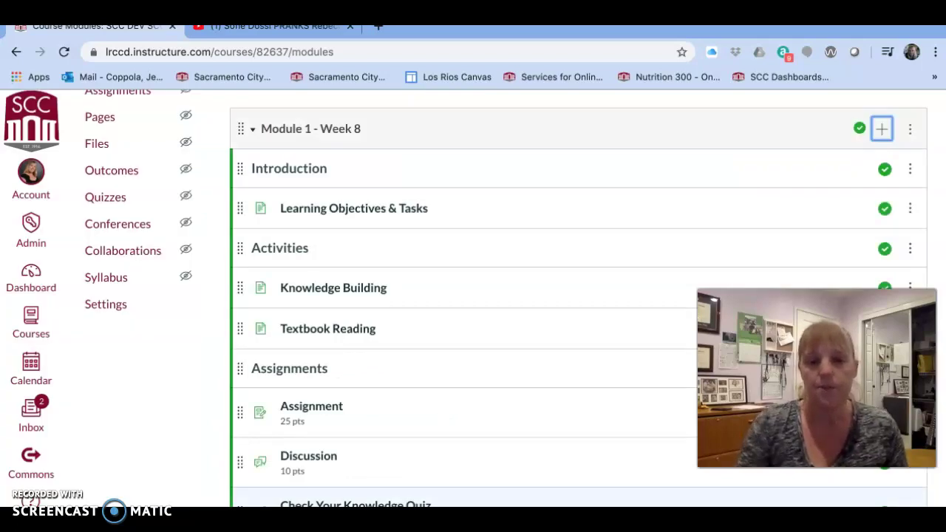
Locate the uploaded rubric PDF under Summary in Module 1 - Week 8 and check its item options without changing anything.
scroll(629, 438, down, 5)
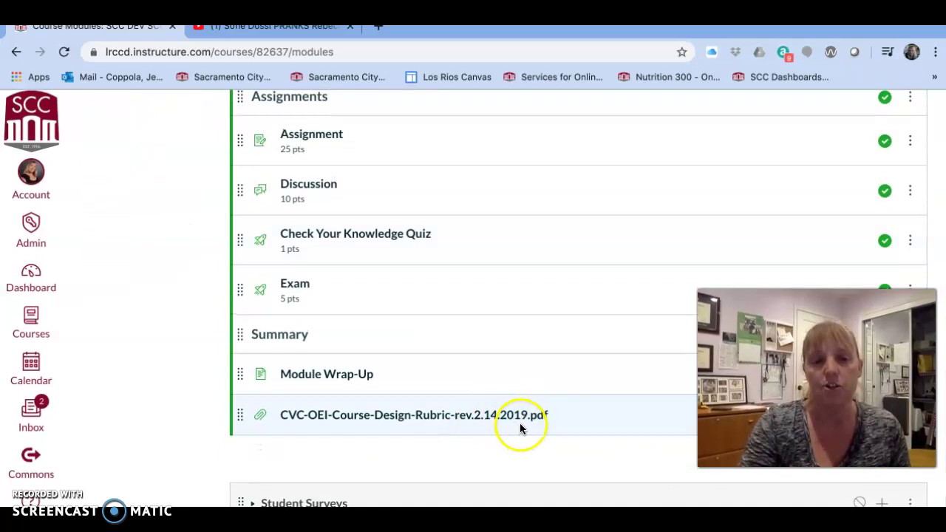
click(241, 416)
mouse_move(242, 416)
mouse_down()
mouse_move(241, 319)
mouse_move(239, 416)
mouse_up()
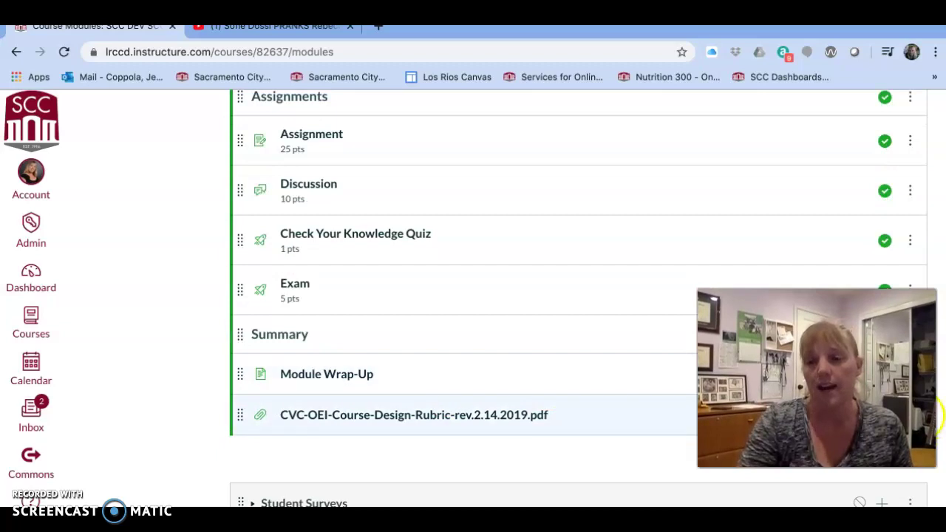
click(909, 414)
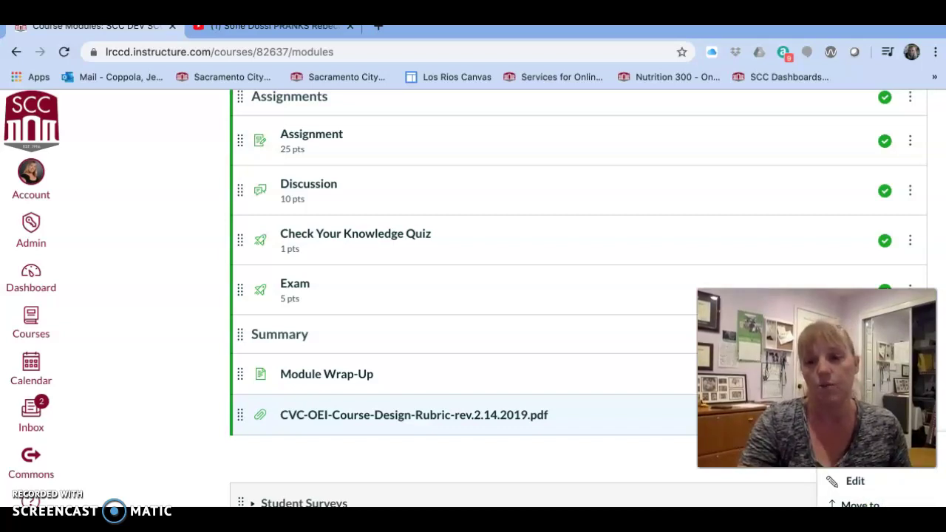
key(Escape)
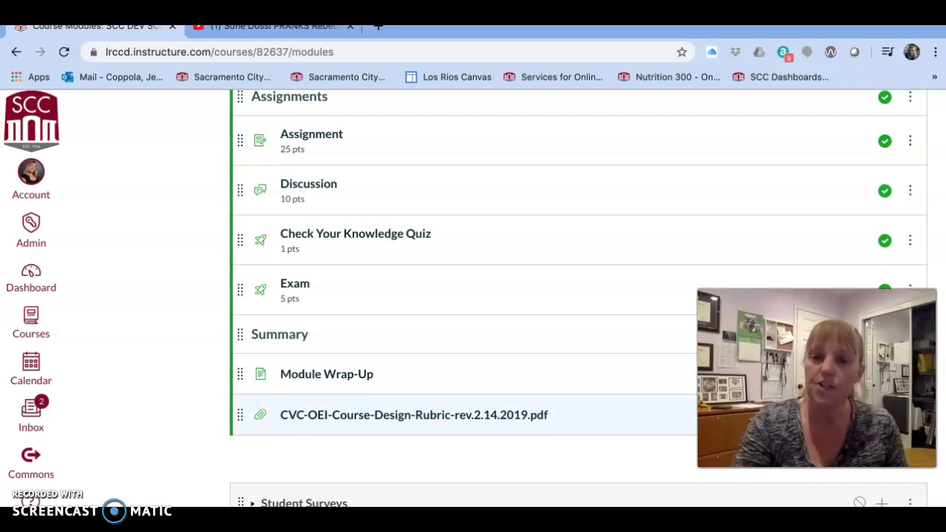
Look over the modules list and go to the course's home page to check the course's publishing status.
key(Home)
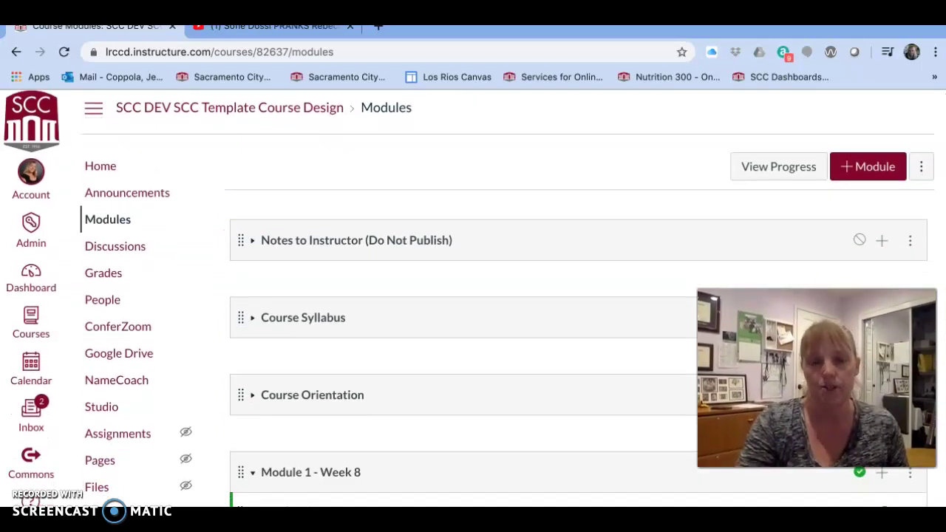
scroll(576, 295, down, 3)
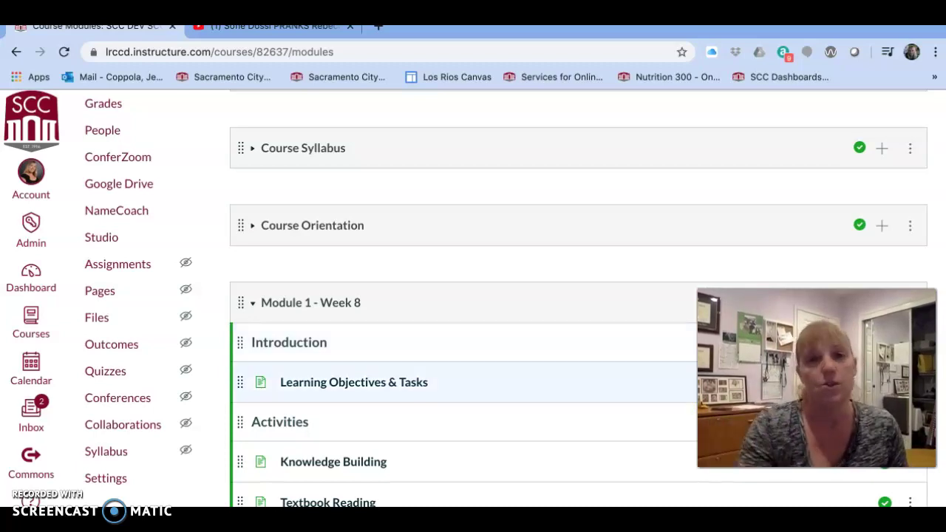
scroll(576, 332, up, 5)
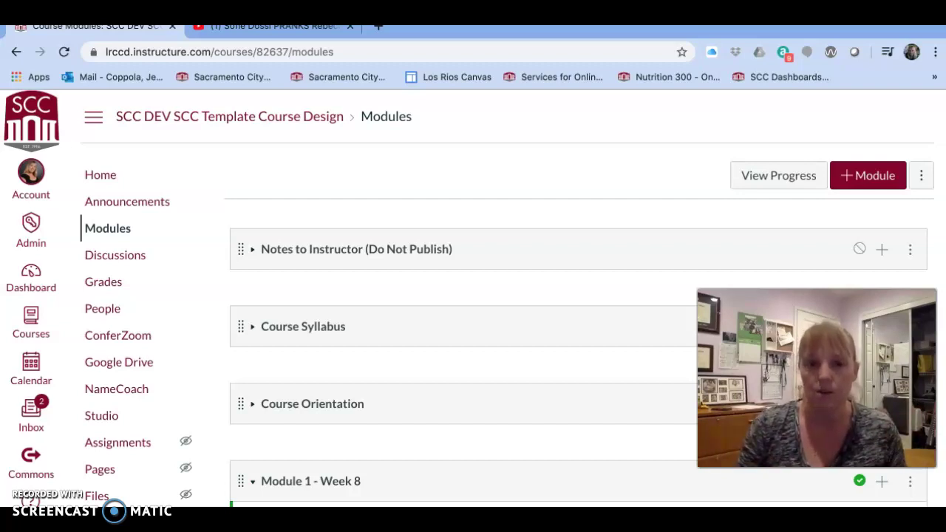
click(104, 180)
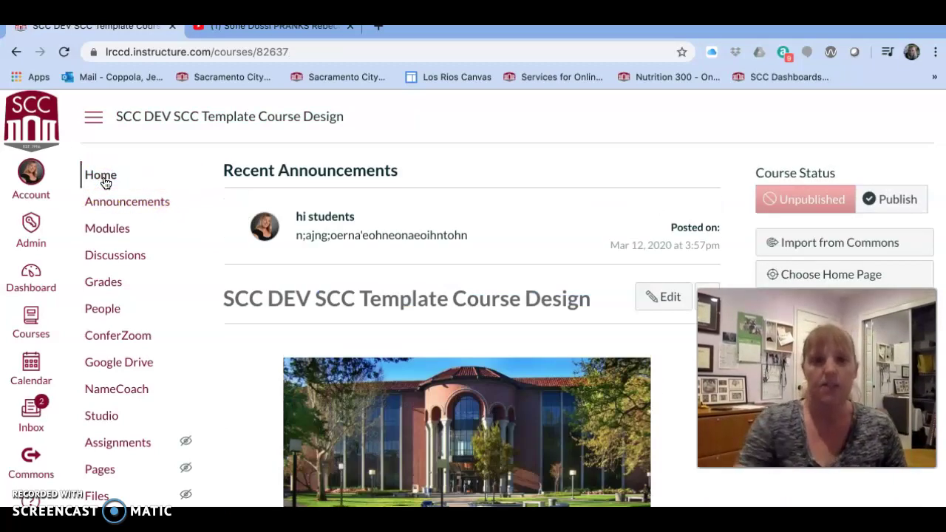
click(913, 207)
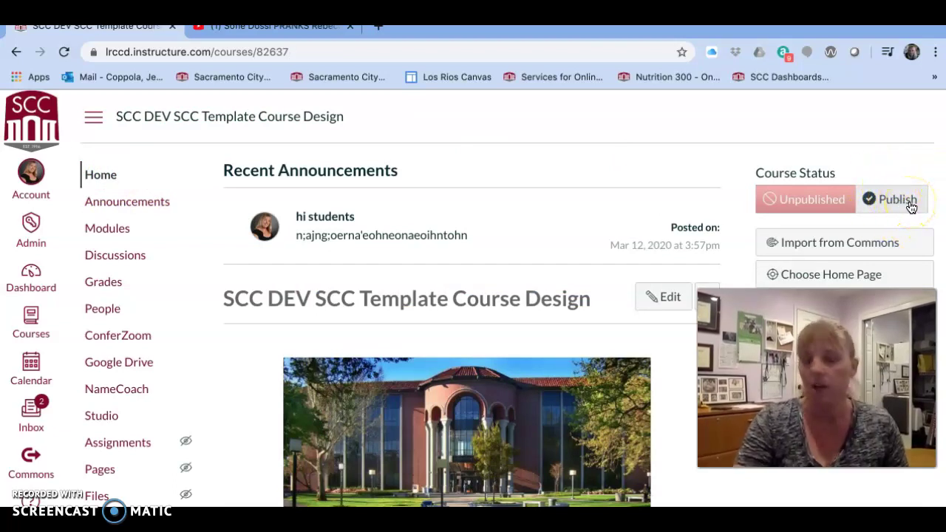
click(902, 144)
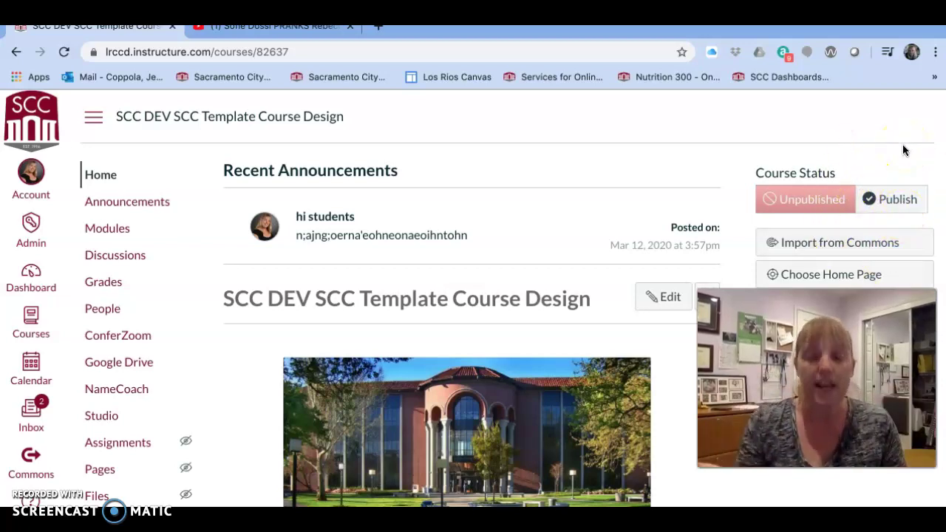